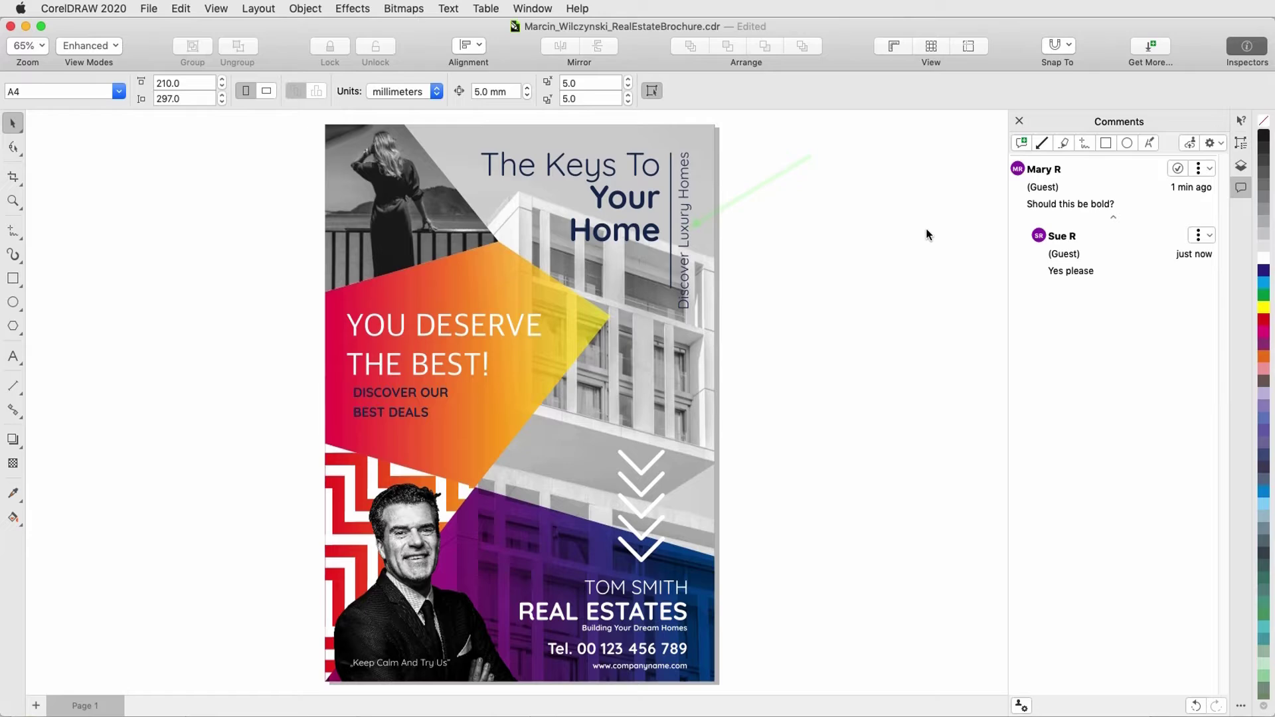
Step: Pin a note on the top-left photo reading 'Please lighten this image'
{"action": "left_click", "coordinate": [1020, 143]}
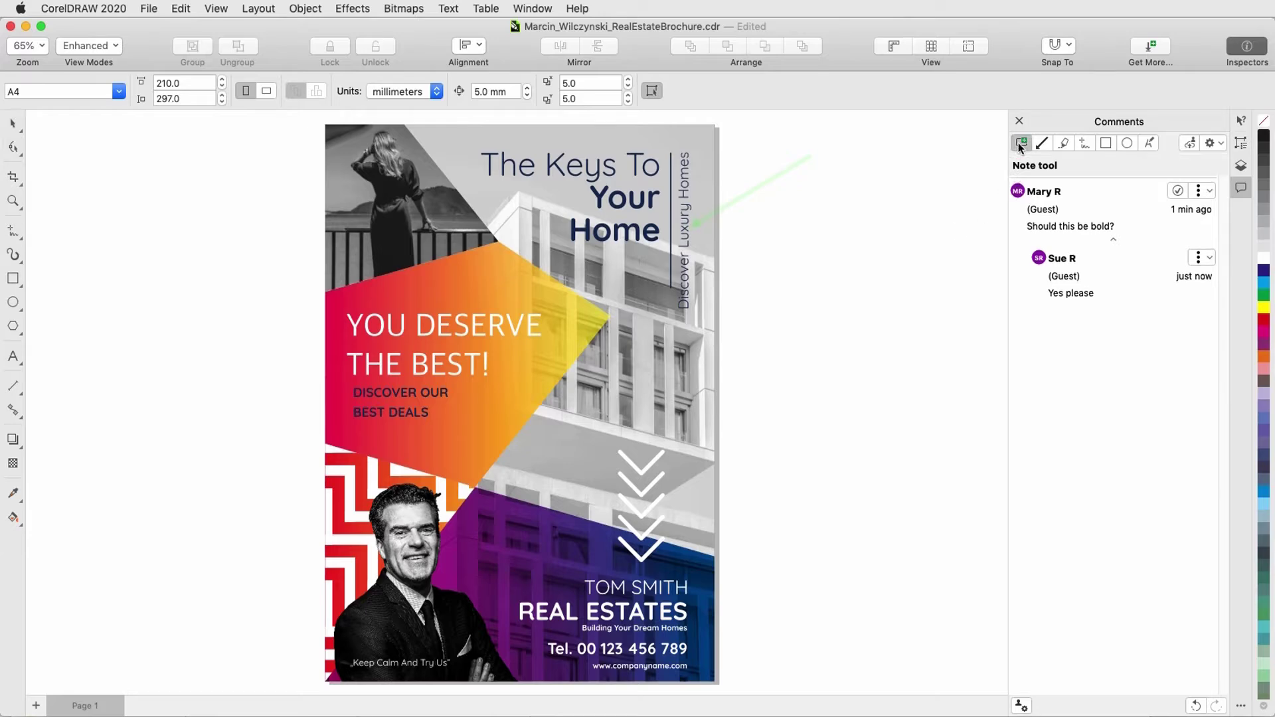
{"action": "left_click", "coordinate": [341, 197]}
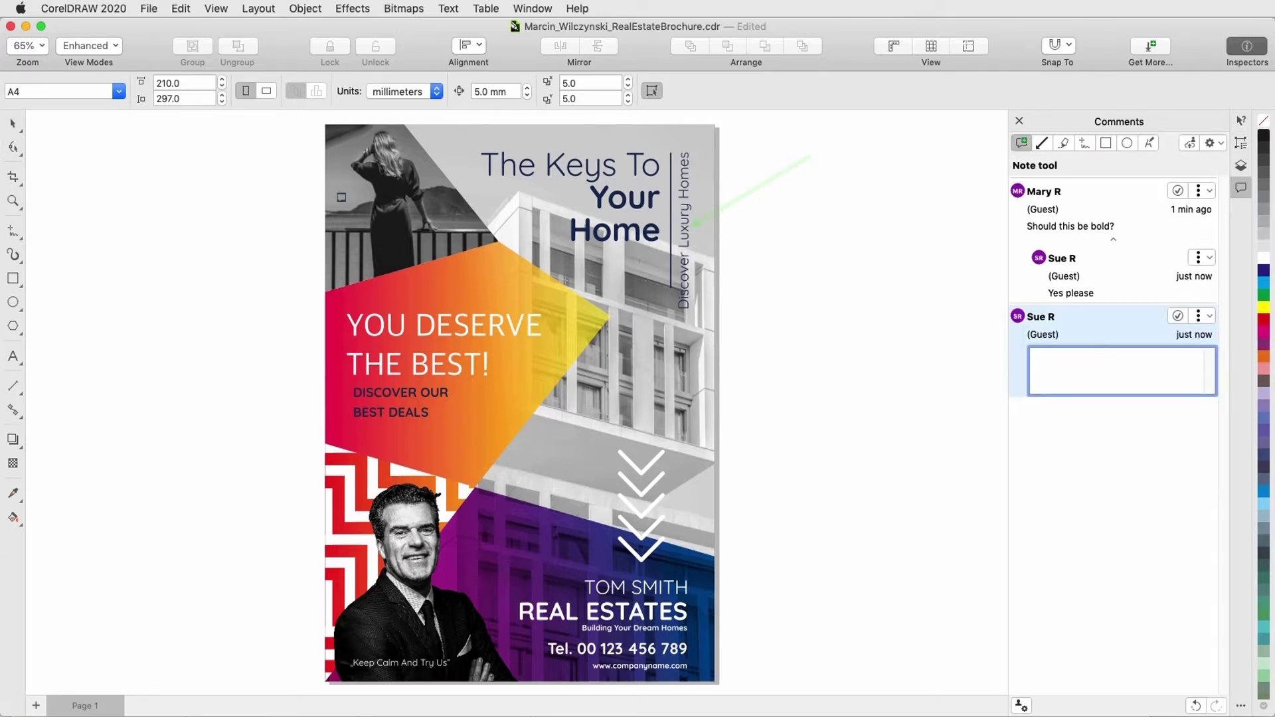
{"action": "type", "text": "Please lighten this image"}
{"action": "key", "text": "Return"}
Step: Highlight REAL ESTATES in green with the comment 'No S at the end'
{"action": "left_click", "coordinate": [1062, 143]}
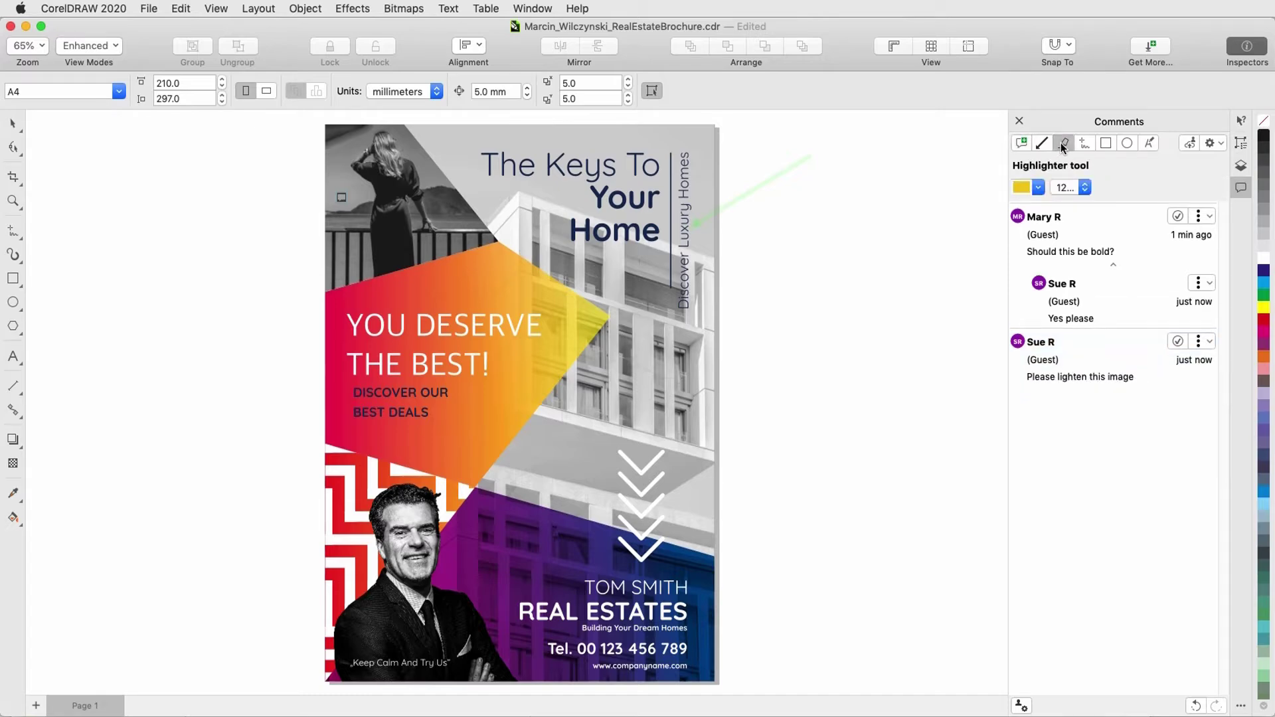
{"action": "left_click", "coordinate": [1040, 192]}
{"action": "left_click", "coordinate": [1091, 250]}
{"action": "left_click", "coordinate": [987, 241]}
{"action": "left_click_drag", "start_coordinate": [605, 618], "coordinate": [697, 609]}
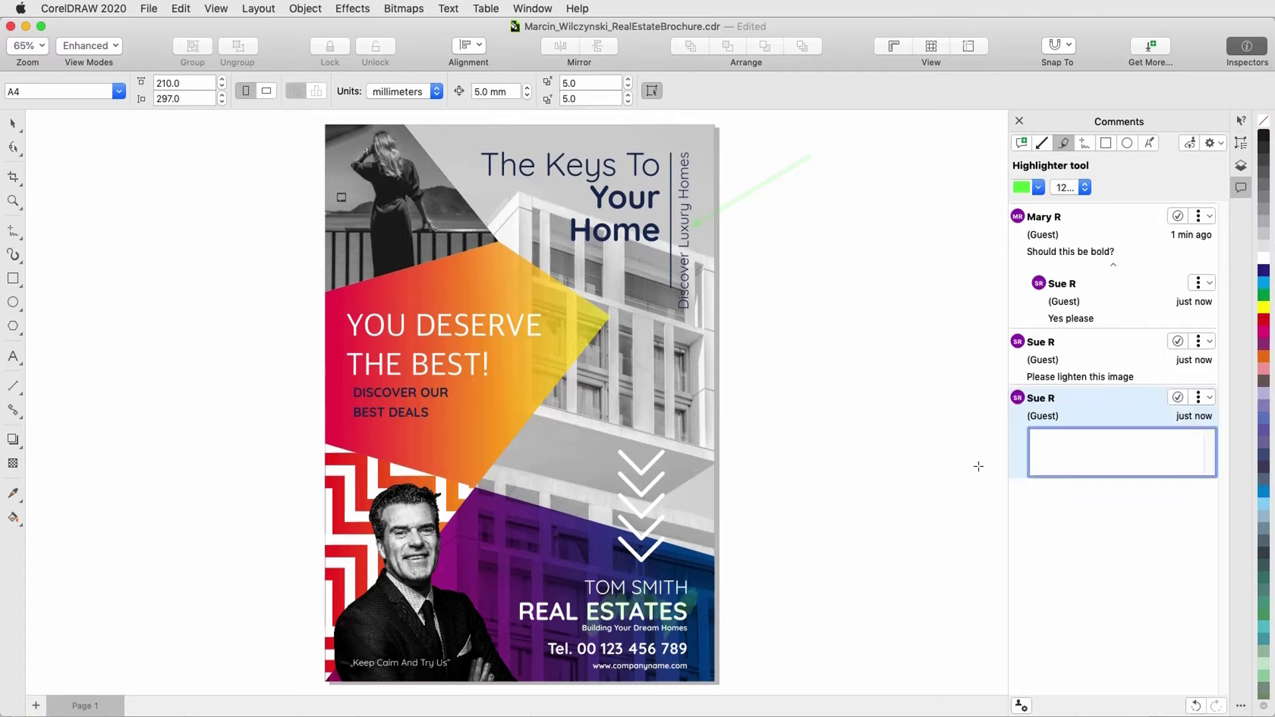
{"action": "type", "text": "No S at the end"}
{"action": "key", "text": "Return"}
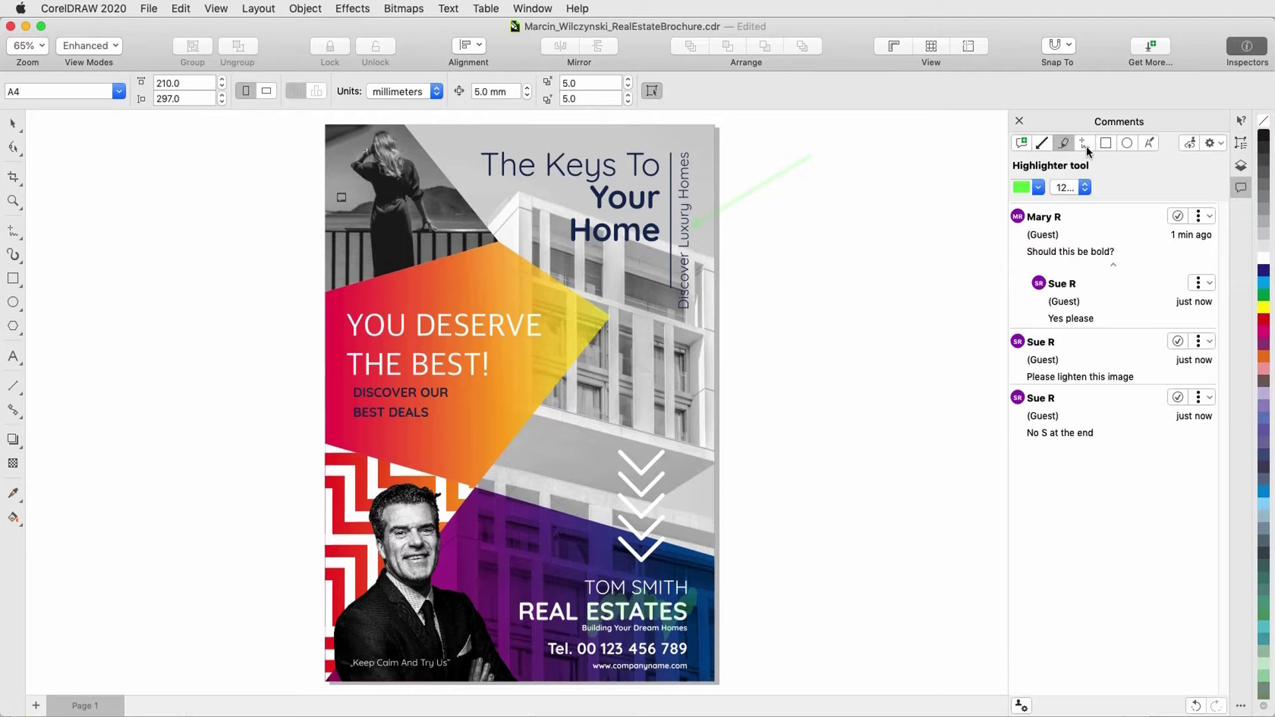
{"action": "left_click", "coordinate": [1085, 145]}
{"action": "left_click", "coordinate": [1089, 188]}
Step: Circle 'Your Home' with a 6 pt freehand loop, commenting 'Please move down a bit'
{"action": "left_click", "coordinate": [1063, 243]}
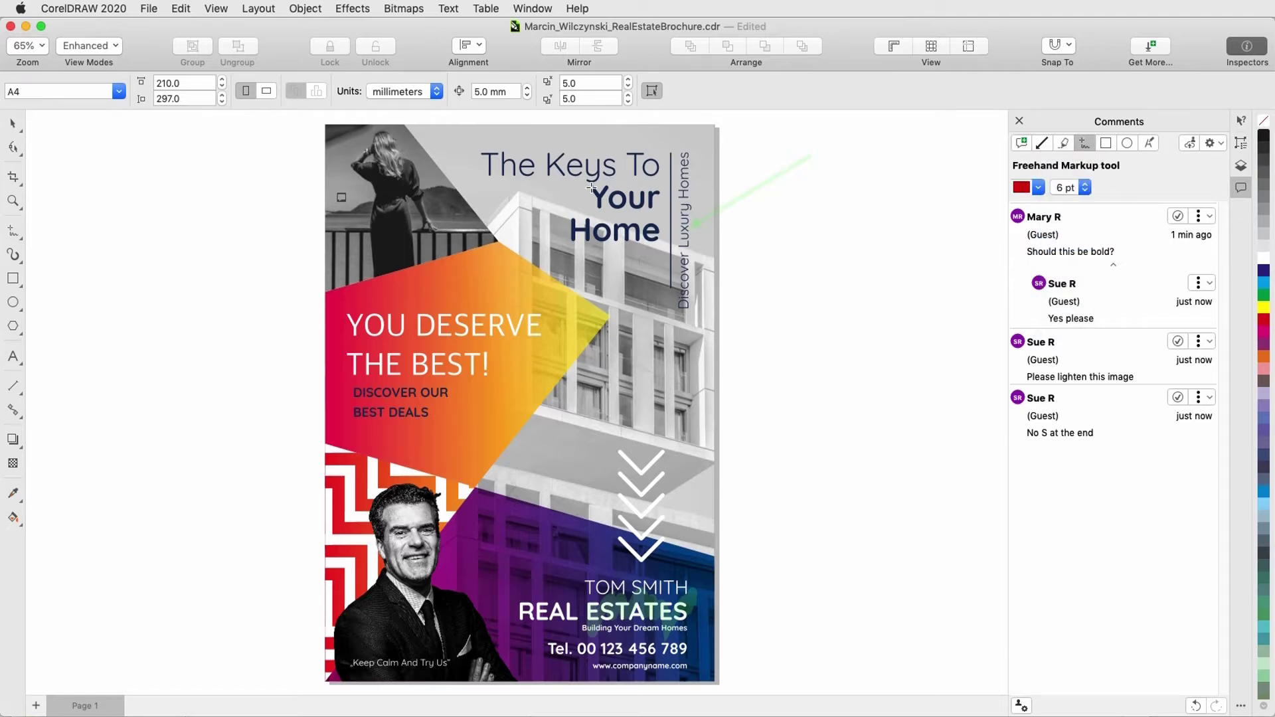
{"action": "mouse_move", "coordinate": [591, 188]}
{"action": "left_mouse_down"}
{"action": "mouse_move", "coordinate": [570, 223]}
{"action": "mouse_move", "coordinate": [668, 268]}
{"action": "mouse_move", "coordinate": [630, 173]}
{"action": "left_mouse_up"}
{"action": "type", "text": "P"}
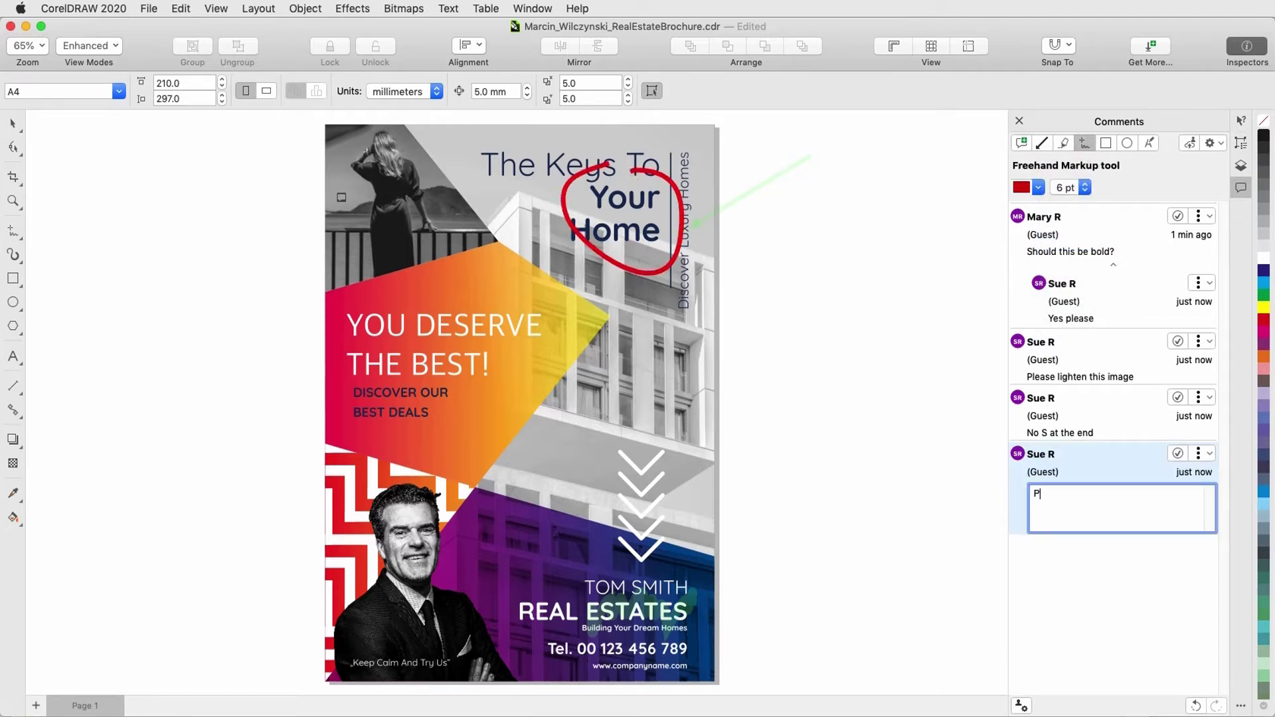
{"action": "type", "text": "lease move down a bit"}
{"action": "key", "text": "Return"}
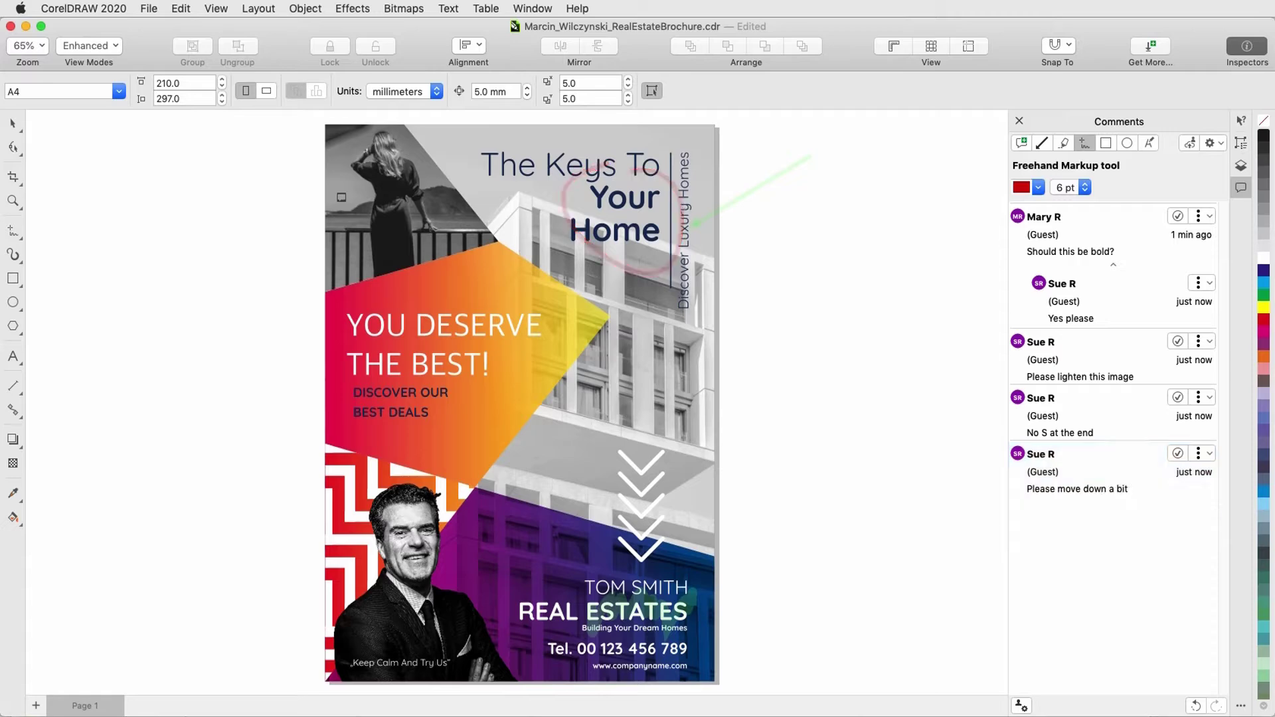
Step: Box the chevron arrows with a pale green, 6 pt rectangle markup: 'These arrows could stand out more'
{"action": "left_click", "coordinate": [1105, 143]}
{"action": "left_click", "coordinate": [1055, 208]}
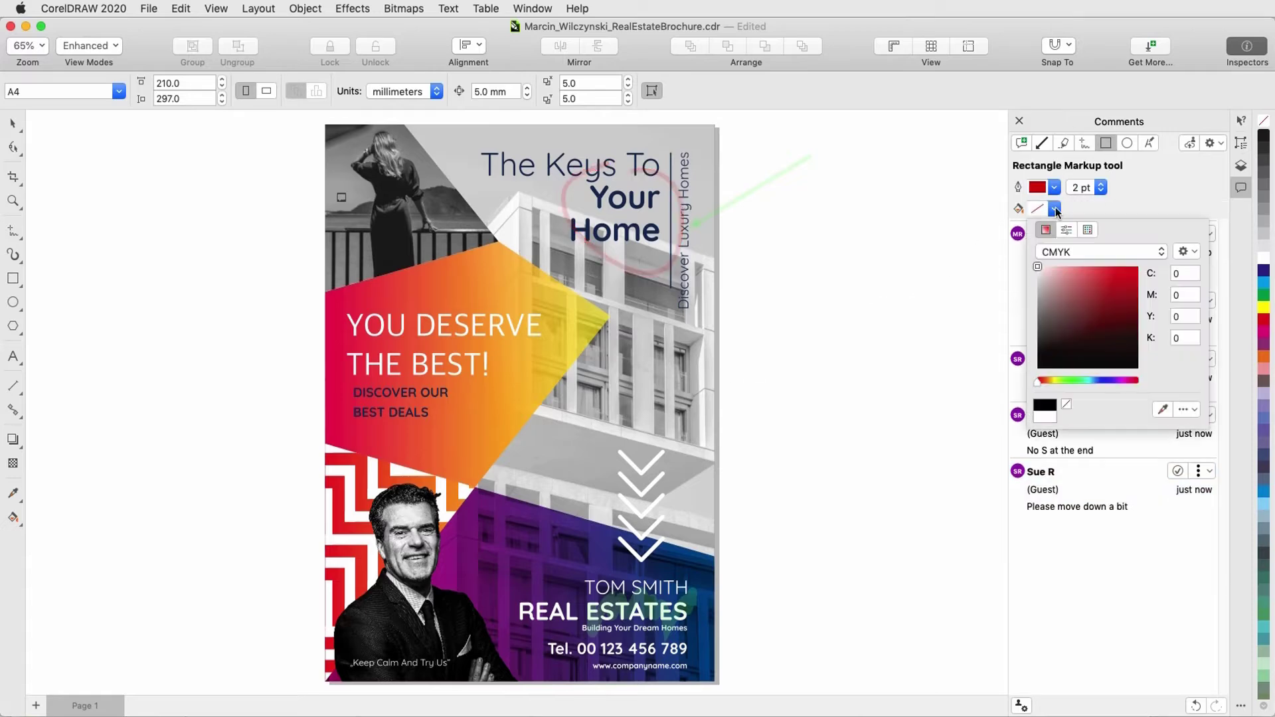
{"action": "left_click", "coordinate": [1060, 379]}
{"action": "left_click", "coordinate": [1066, 271]}
{"action": "left_click", "coordinate": [1095, 203]}
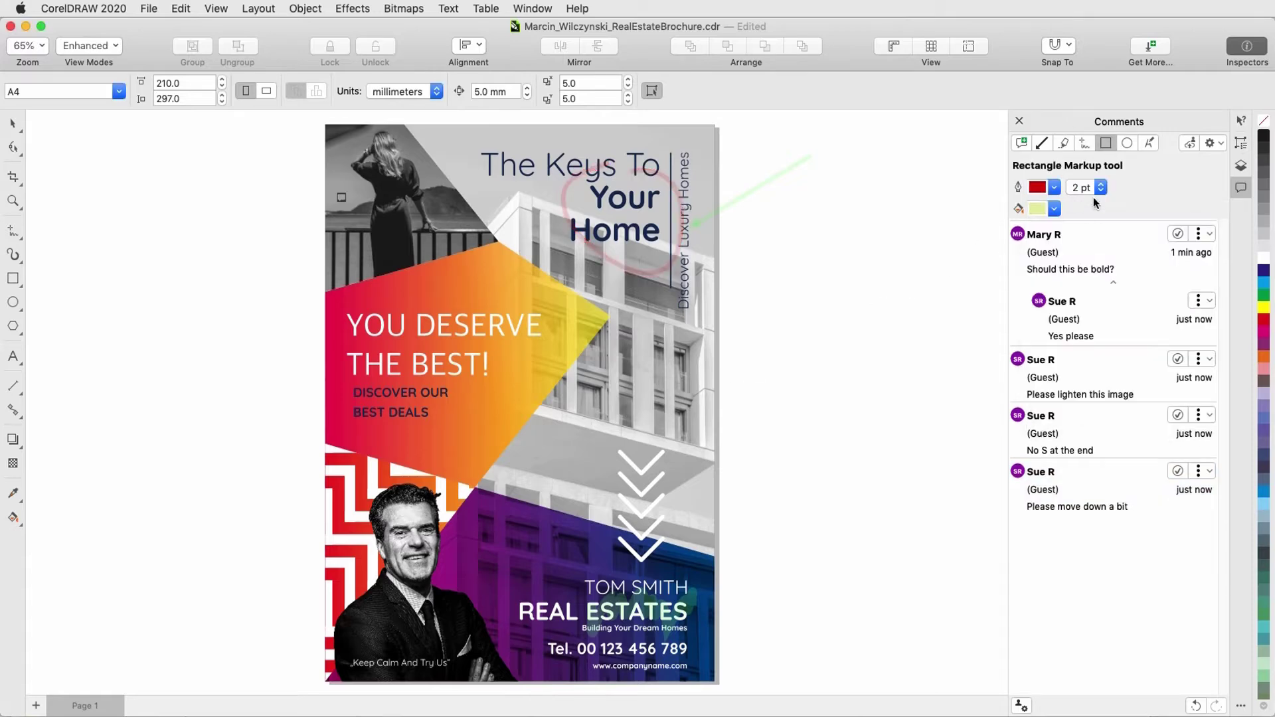
{"action": "left_click", "coordinate": [1100, 187]}
{"action": "left_click", "coordinate": [1081, 239]}
{"action": "left_click_drag", "start_coordinate": [593, 434], "coordinate": [682, 571]}
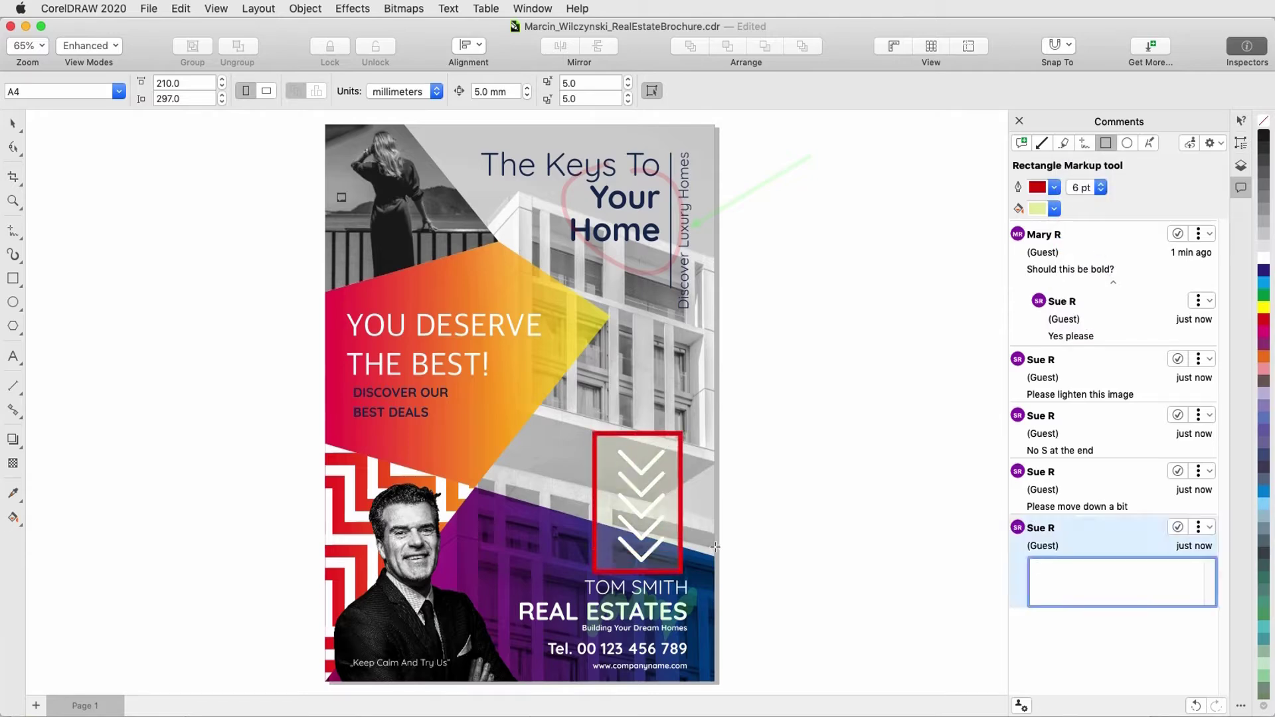
{"action": "type", "text": "These arrows could stand out more"}
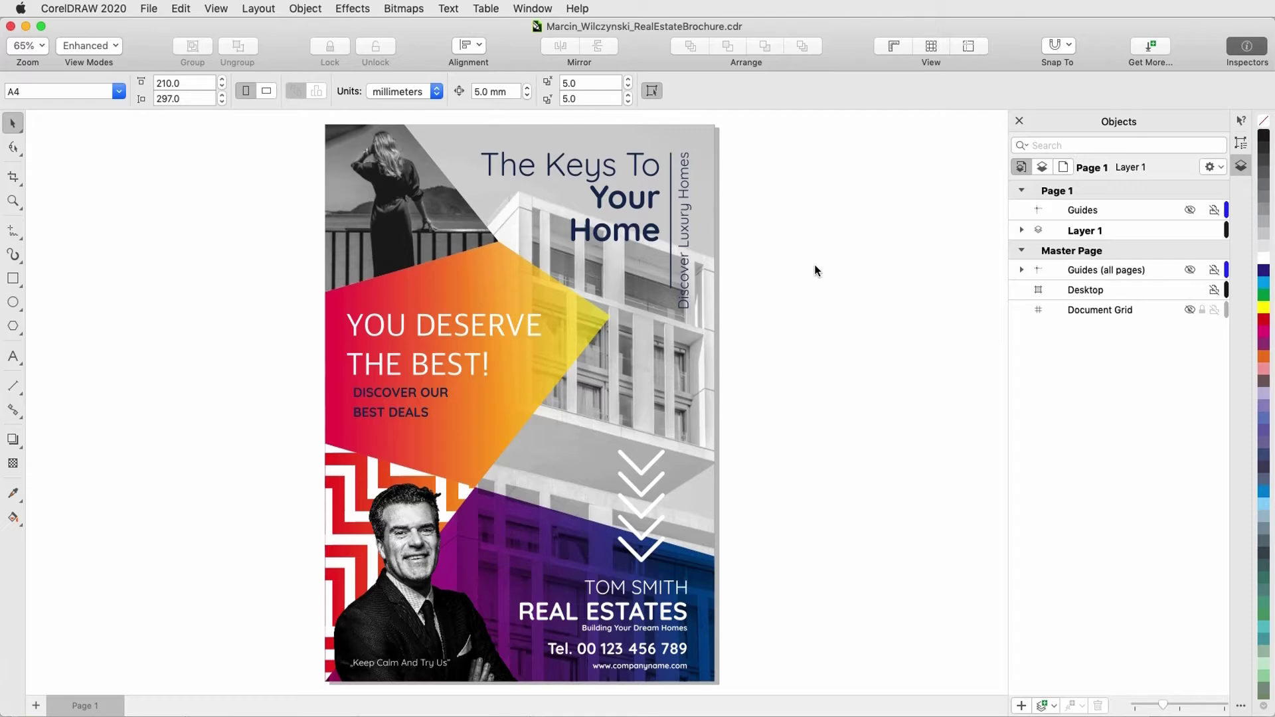
Step: Open the Comments inspector from Window > Inspectors > Comments
{"action": "left_click", "coordinate": [541, 12]}
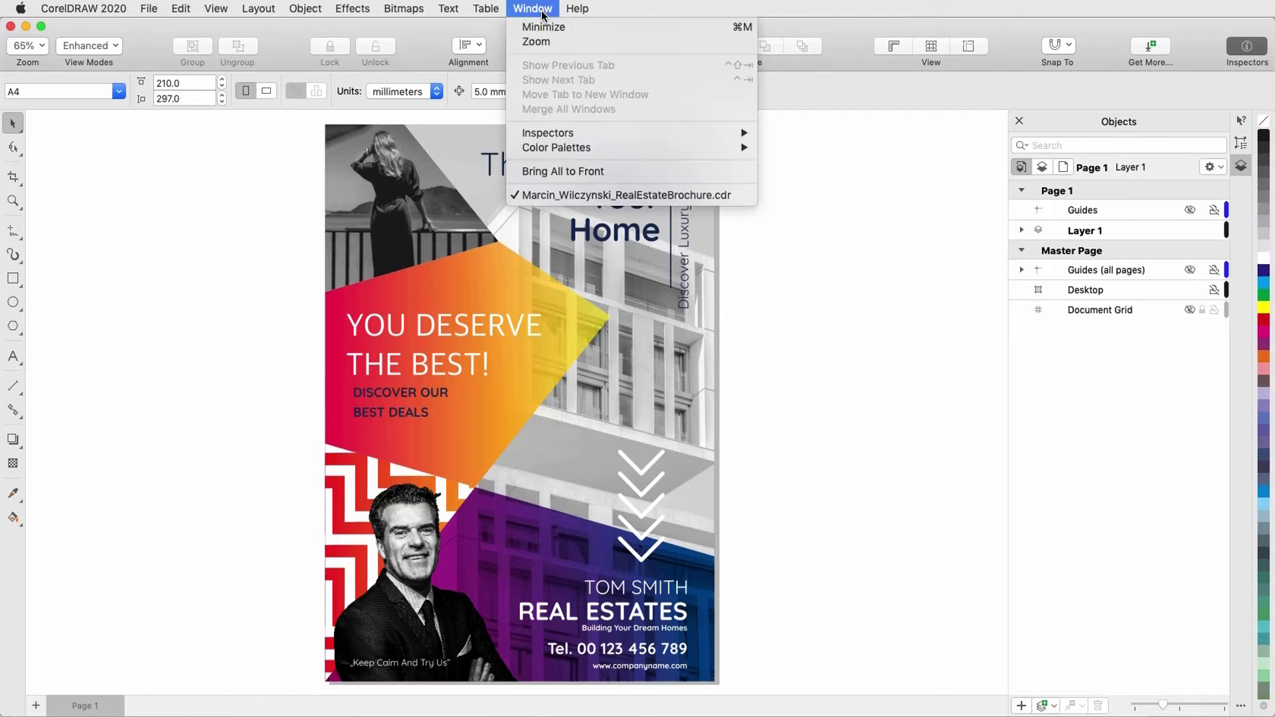
{"action": "mouse_move", "coordinate": [632, 134]}
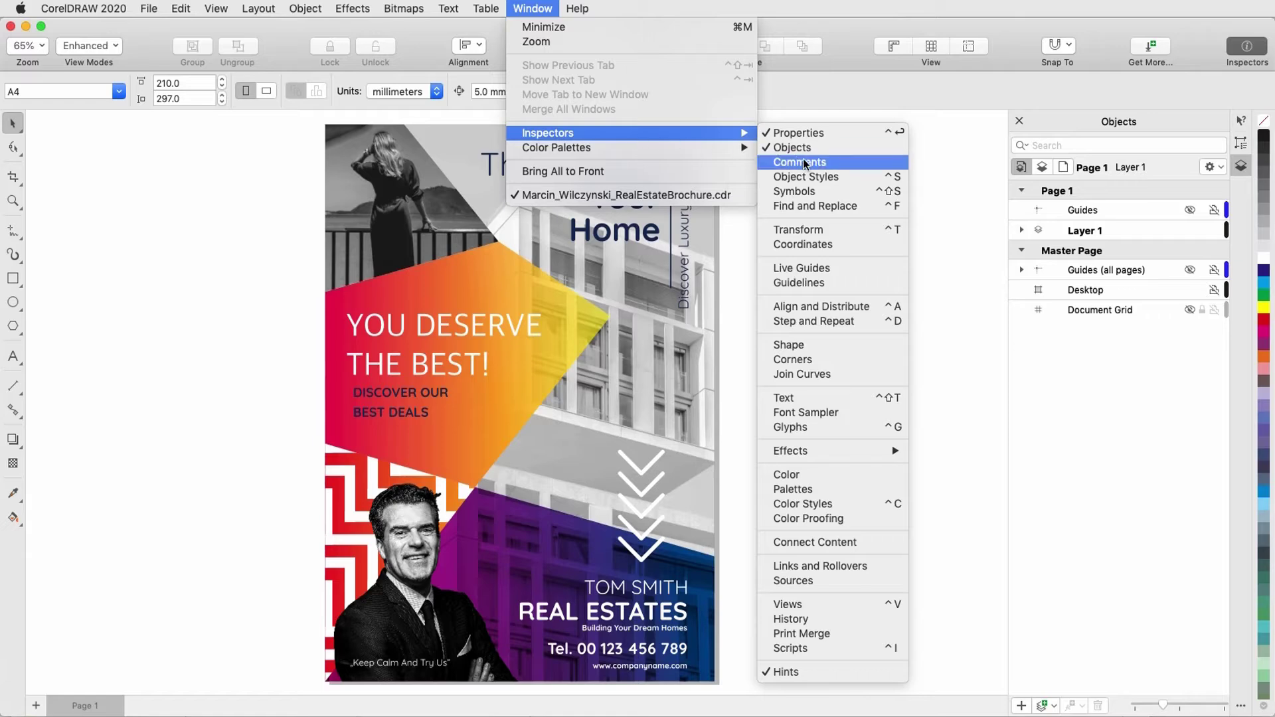
{"action": "left_click", "coordinate": [828, 164]}
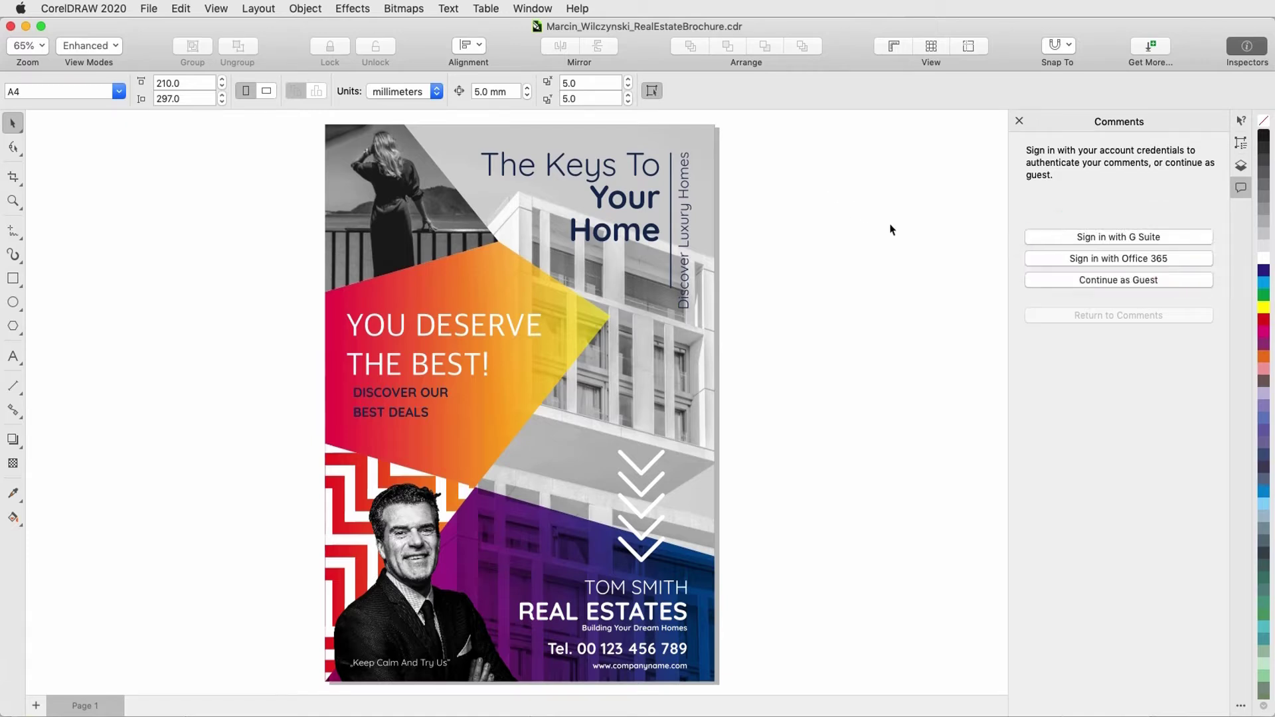
Step: Continue as a guest, entering the reviewer's name and e-mail address
{"action": "left_click", "coordinate": [1074, 280]}
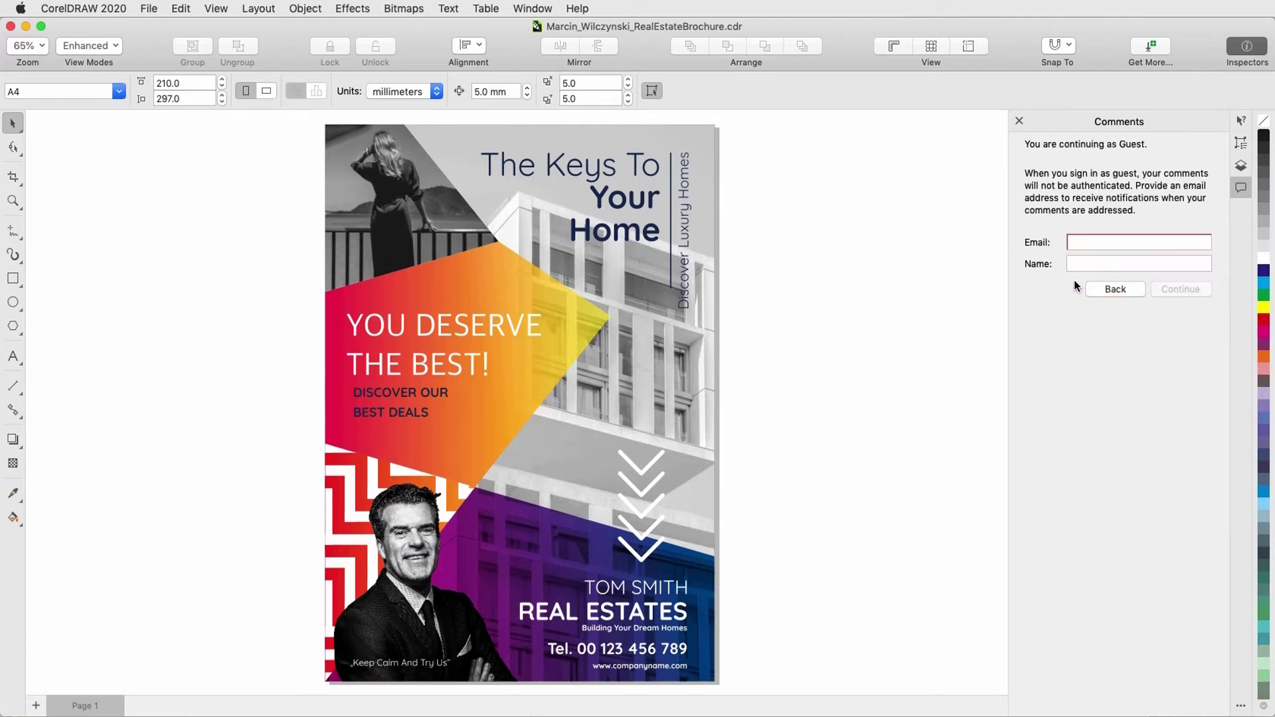
{"action": "left_click", "coordinate": [1084, 264]}
{"action": "type", "text": "Mary R"}
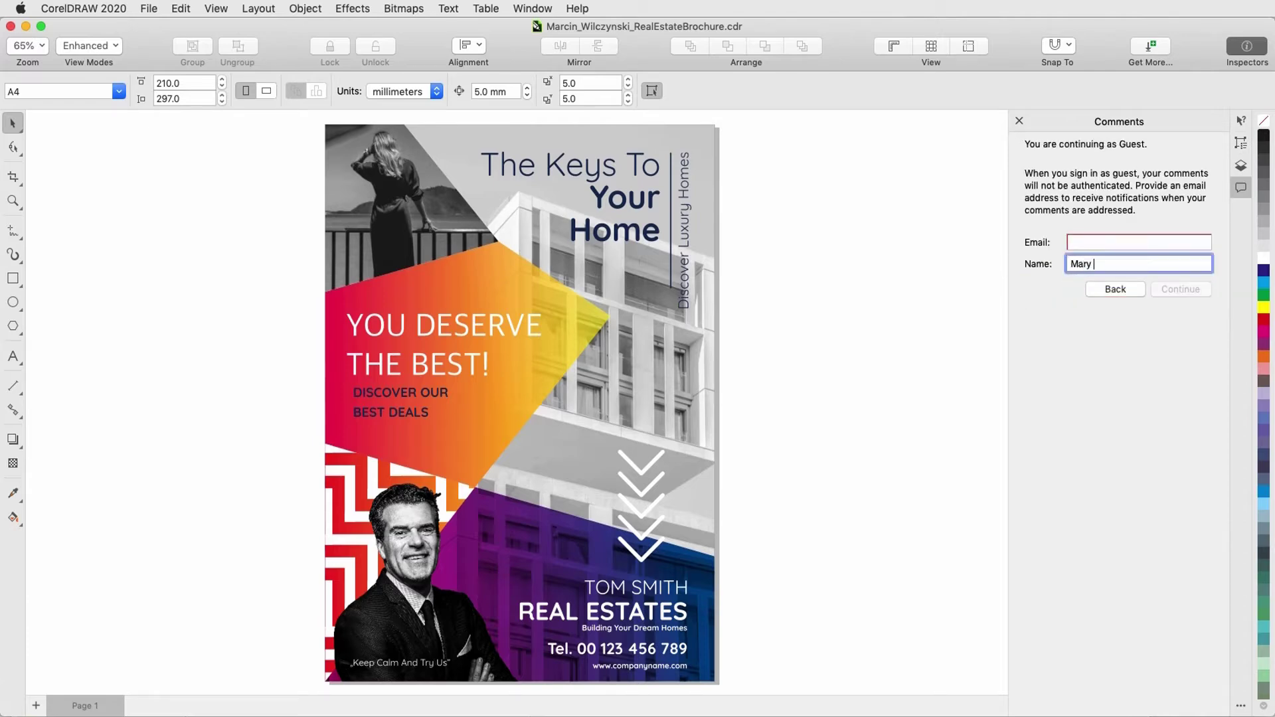
{"action": "left_click", "coordinate": [1118, 242]}
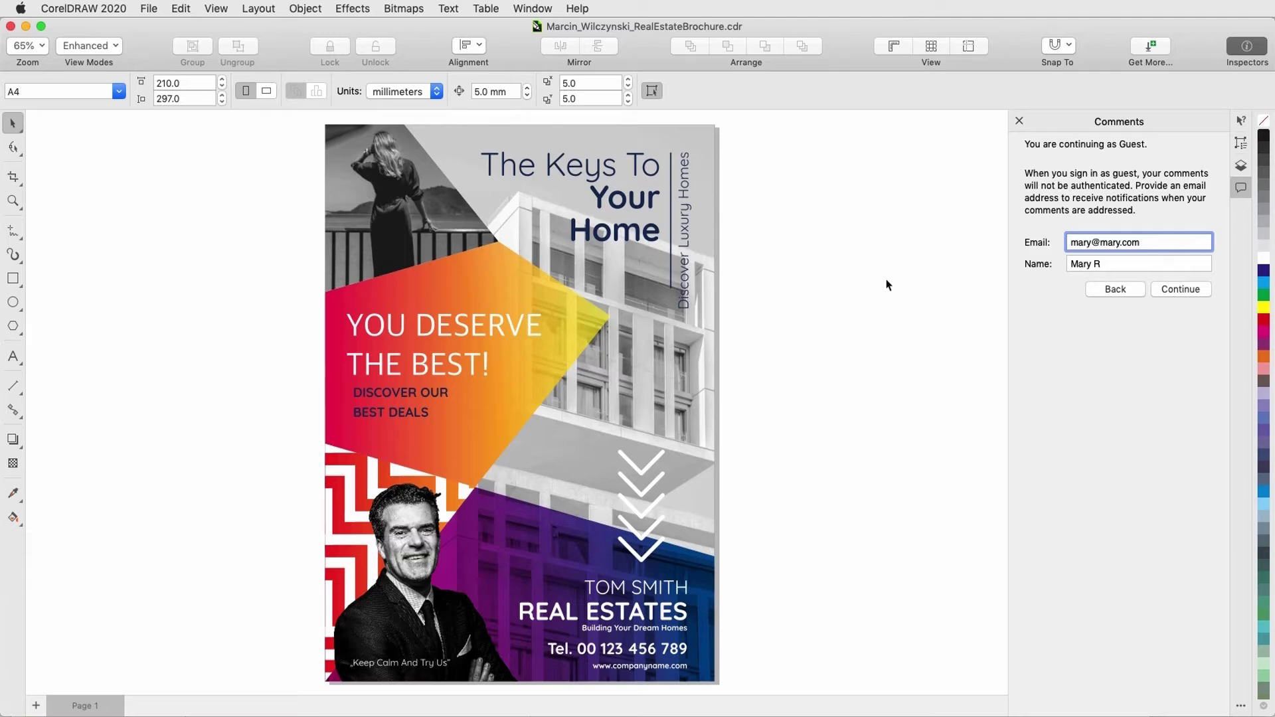
{"action": "left_click", "coordinate": [1172, 291]}
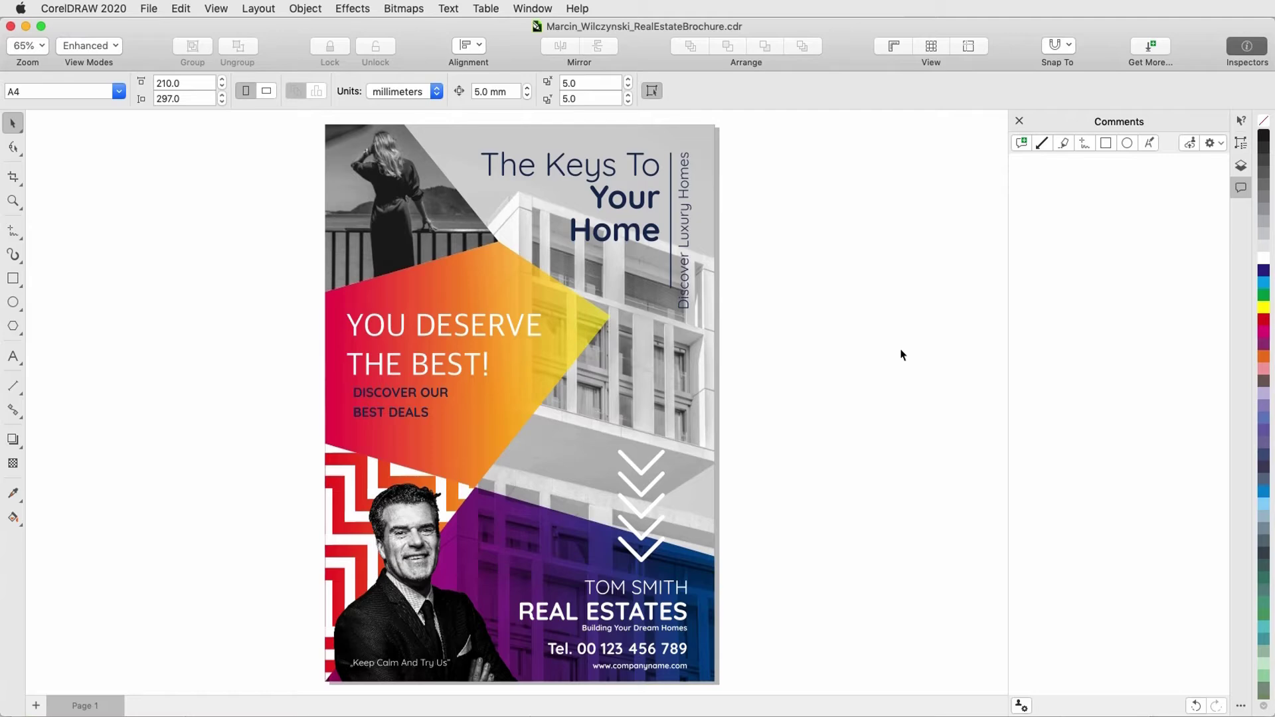
Step: Point a green 6 pt arrow at 'Your Home' commenting 'Should this be bold?', then save
{"action": "left_click", "coordinate": [1040, 143]}
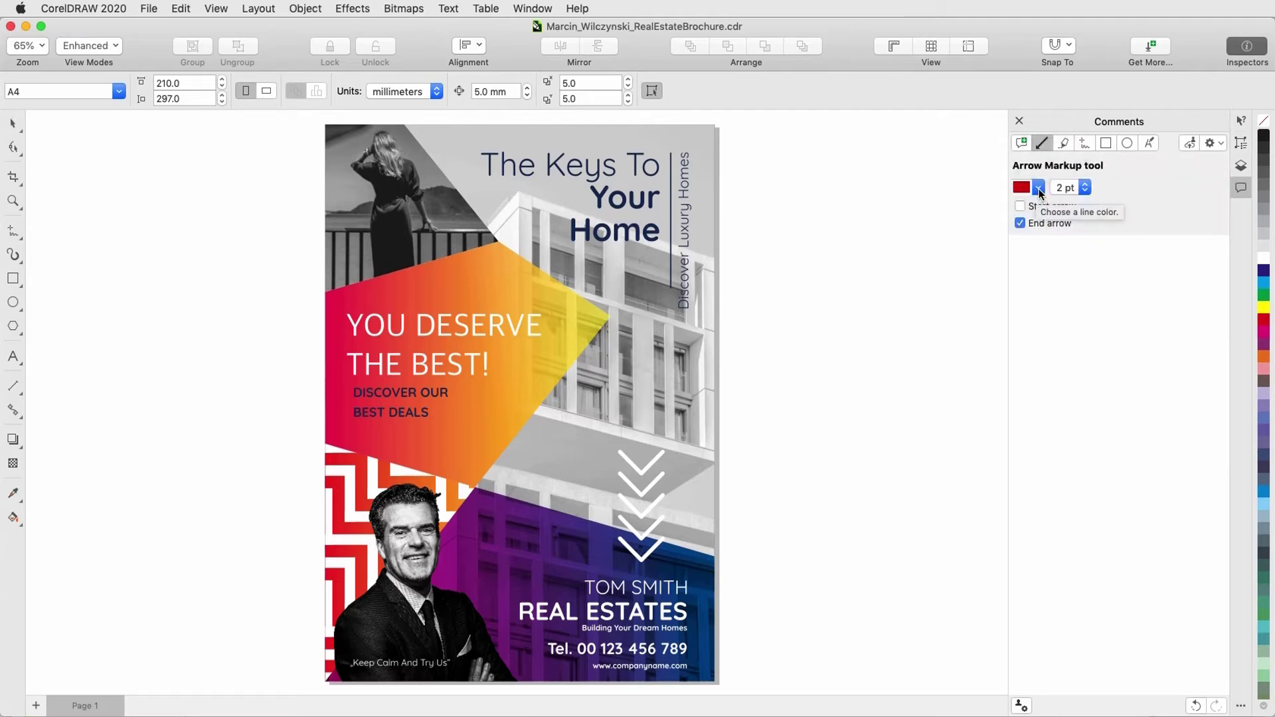
{"action": "left_click", "coordinate": [1038, 188]}
{"action": "left_click", "coordinate": [1054, 353]}
{"action": "left_click", "coordinate": [1084, 188]}
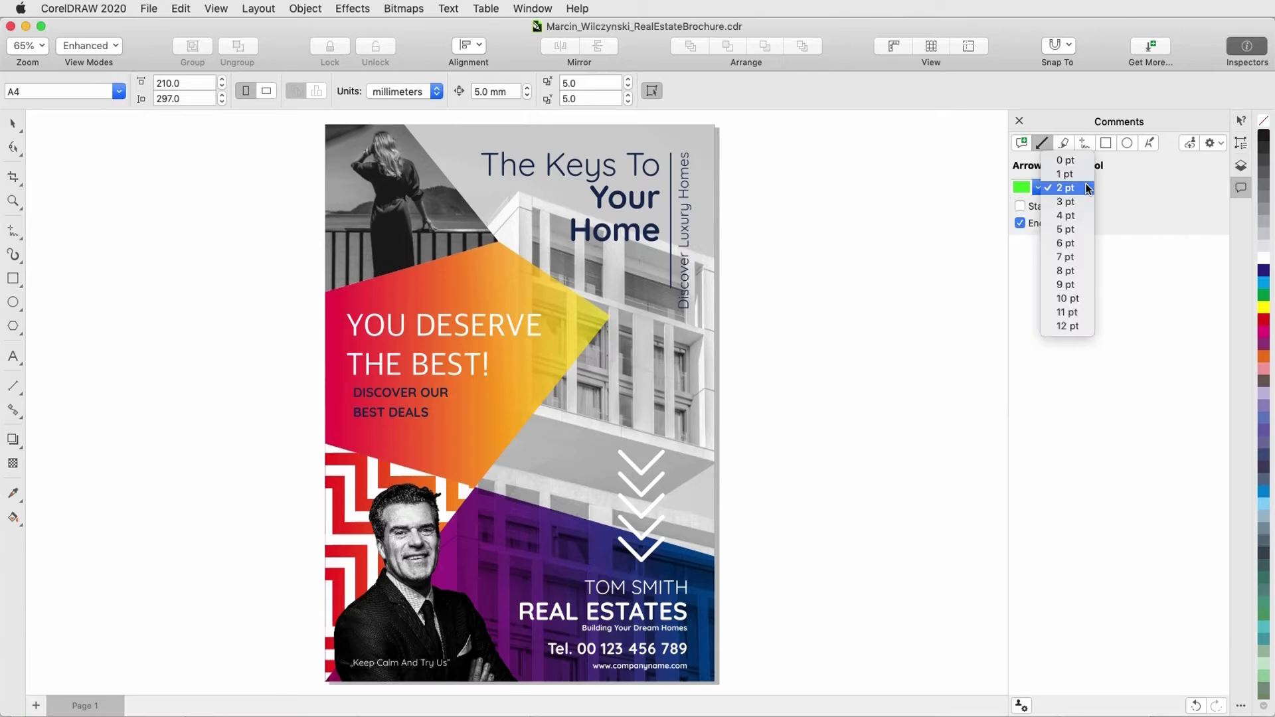
{"action": "left_click", "coordinate": [1076, 245]}
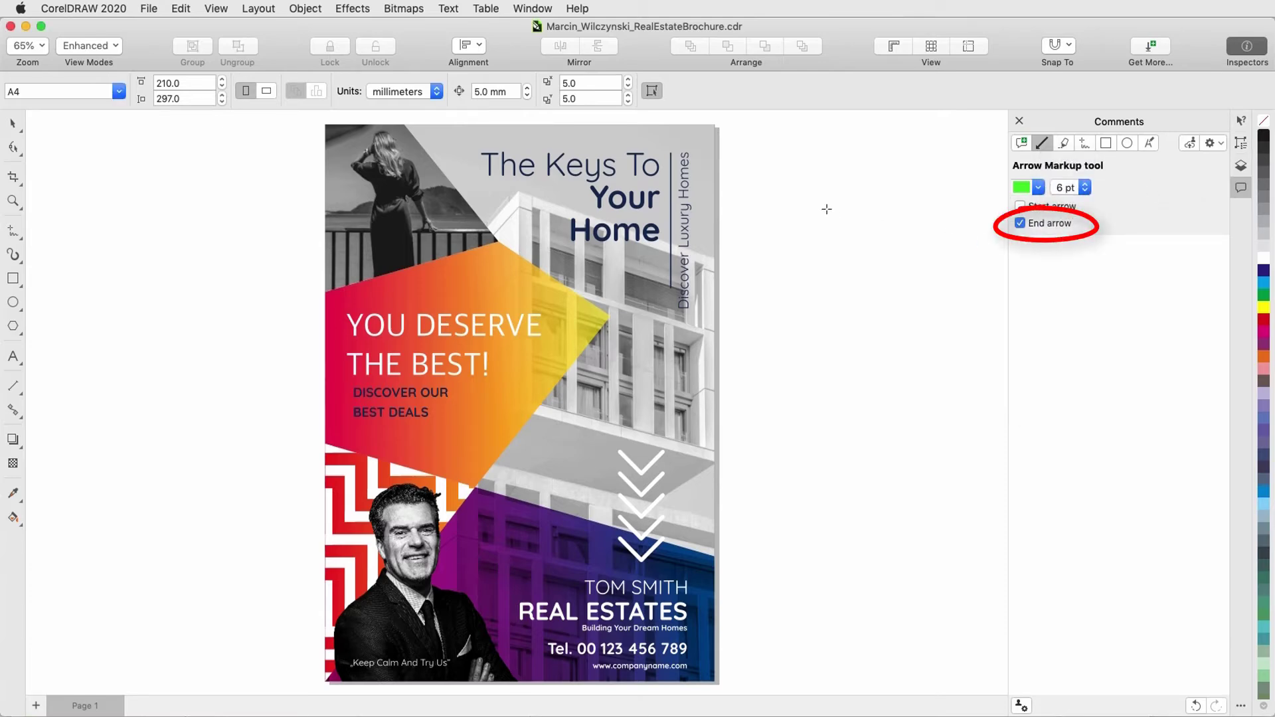
{"action": "left_click_drag", "start_coordinate": [811, 157], "coordinate": [694, 223]}
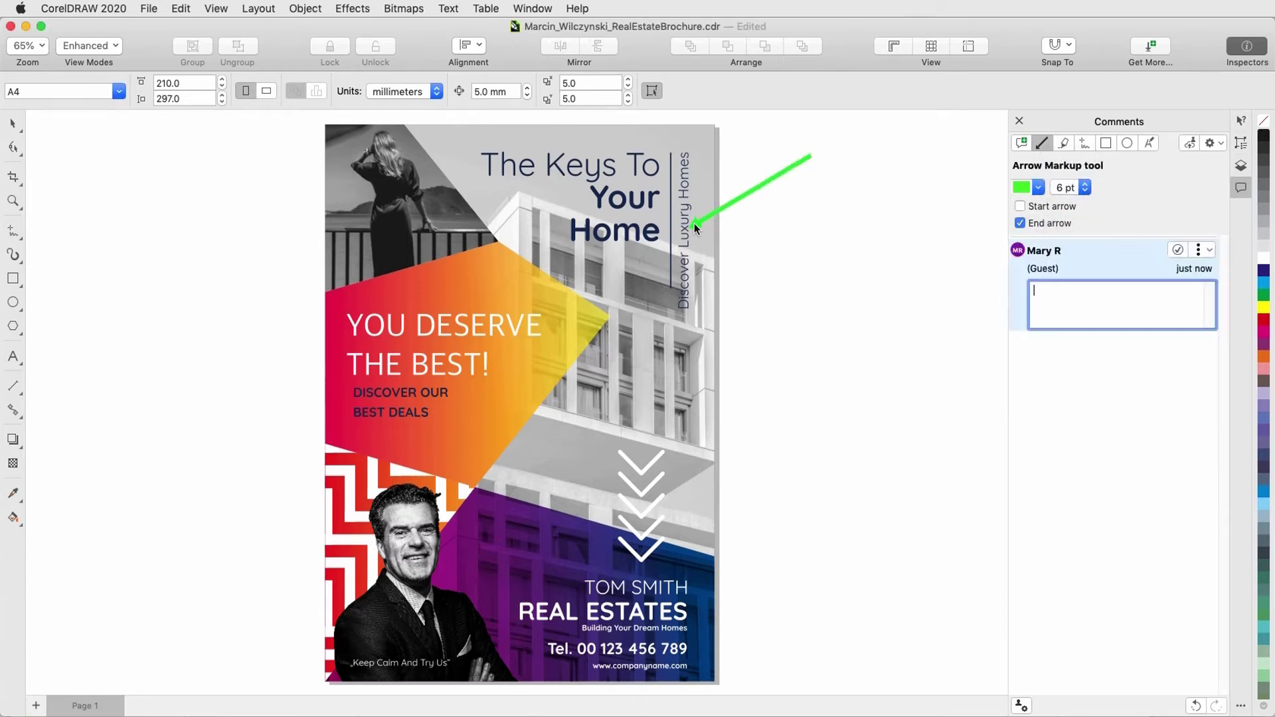
{"action": "type", "text": "Should"}
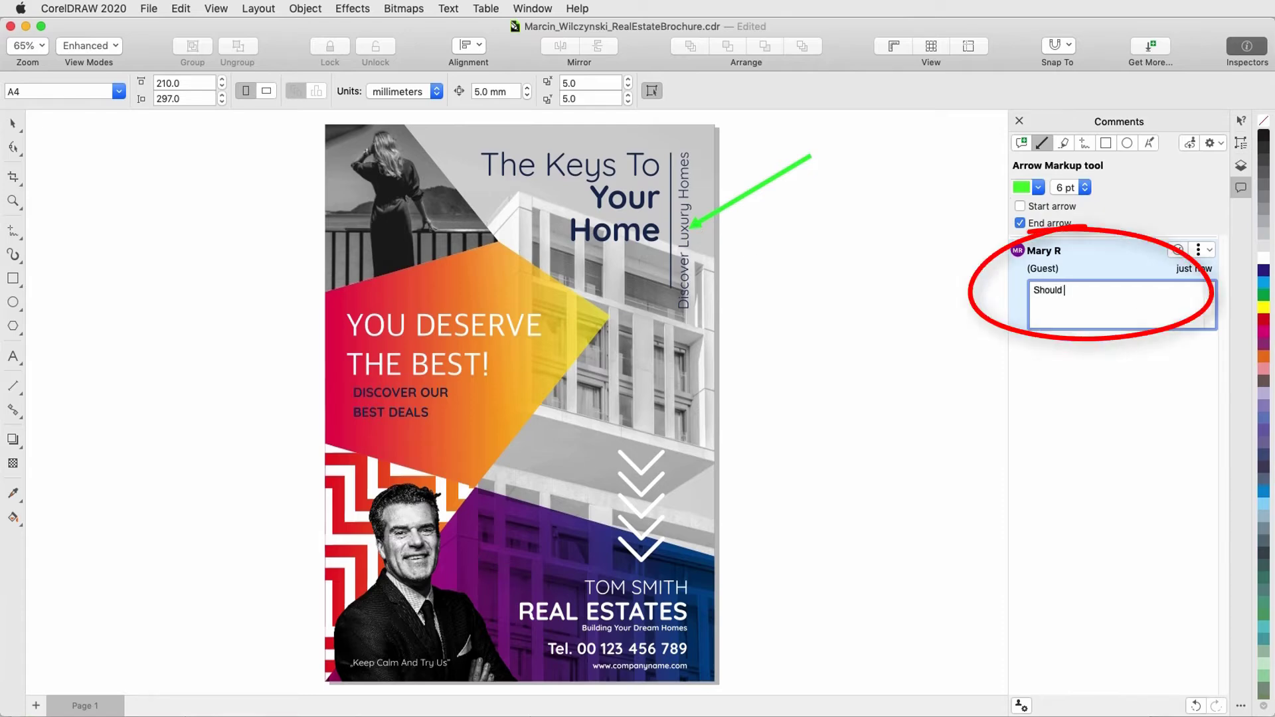
{"action": "type", "text": " this be bold?"}
{"action": "key", "text": "Return"}
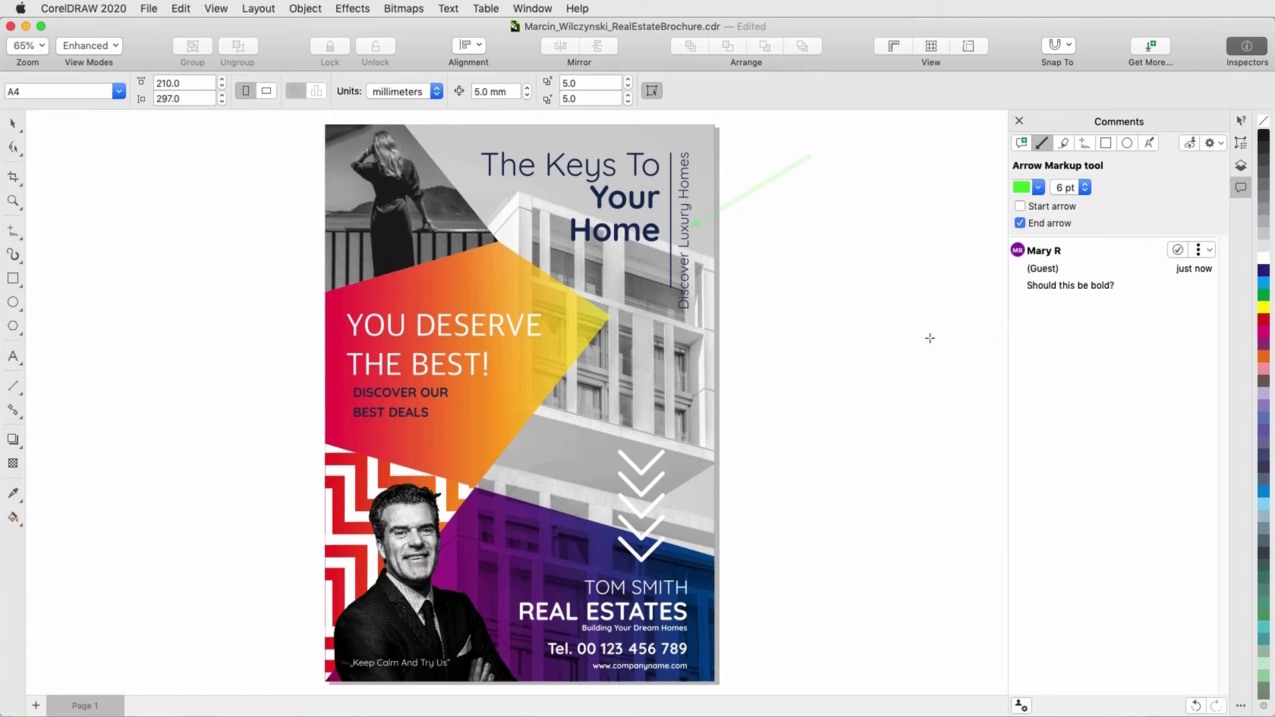
{"action": "left_click", "coordinate": [143, 8]}
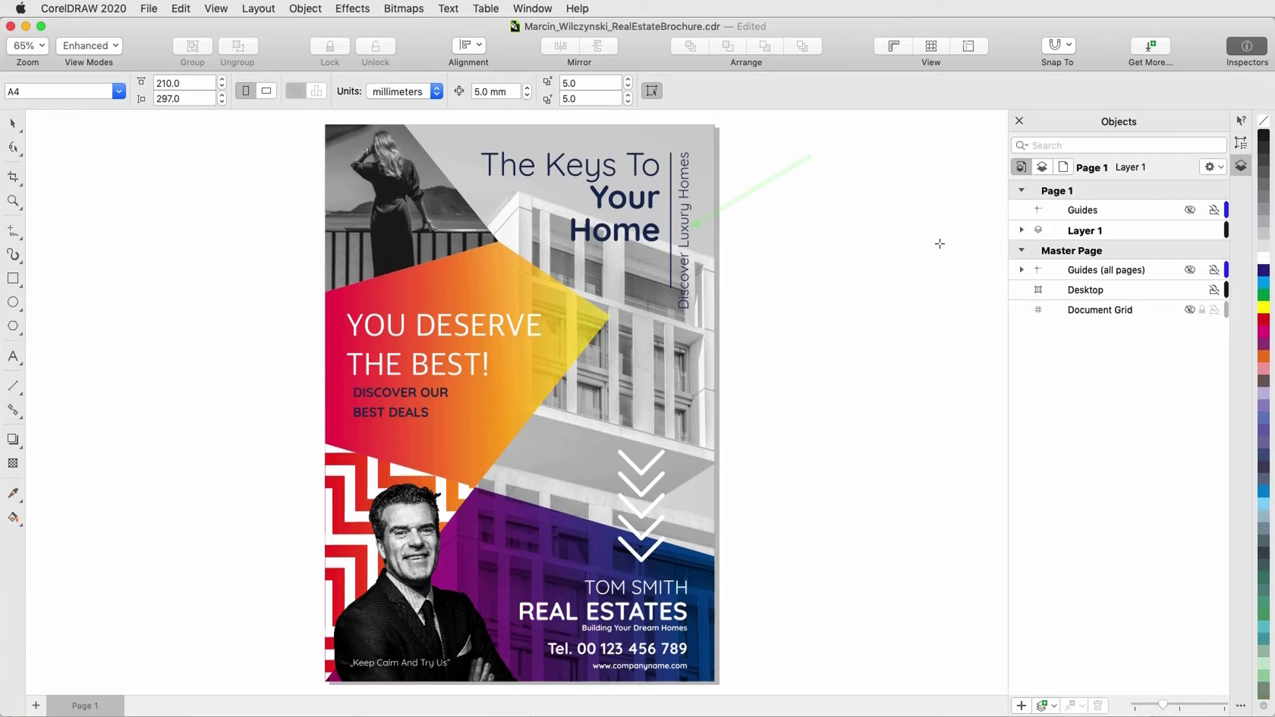
Step: Return to the Pick tool and reopen the Comments panel from the docker menu
{"action": "key", "text": "space"}
{"action": "mouse_move", "coordinate": [754, 196]}
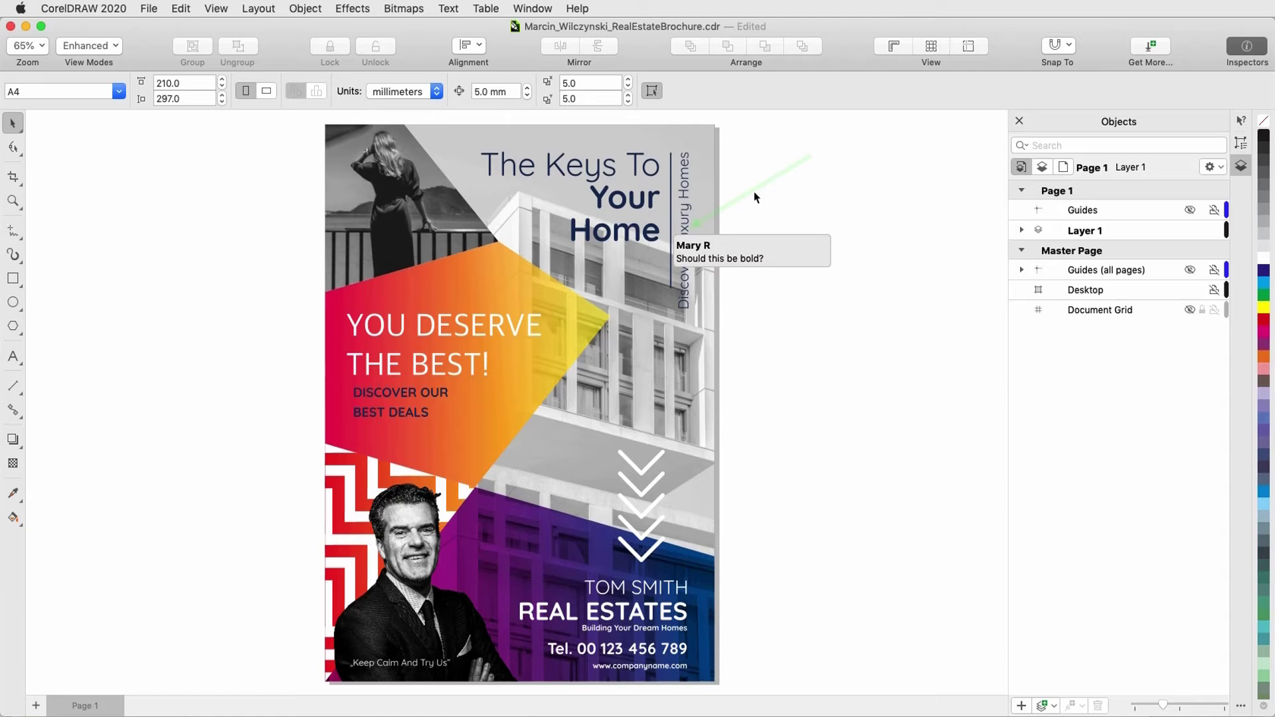
{"action": "left_click", "coordinate": [1240, 706]}
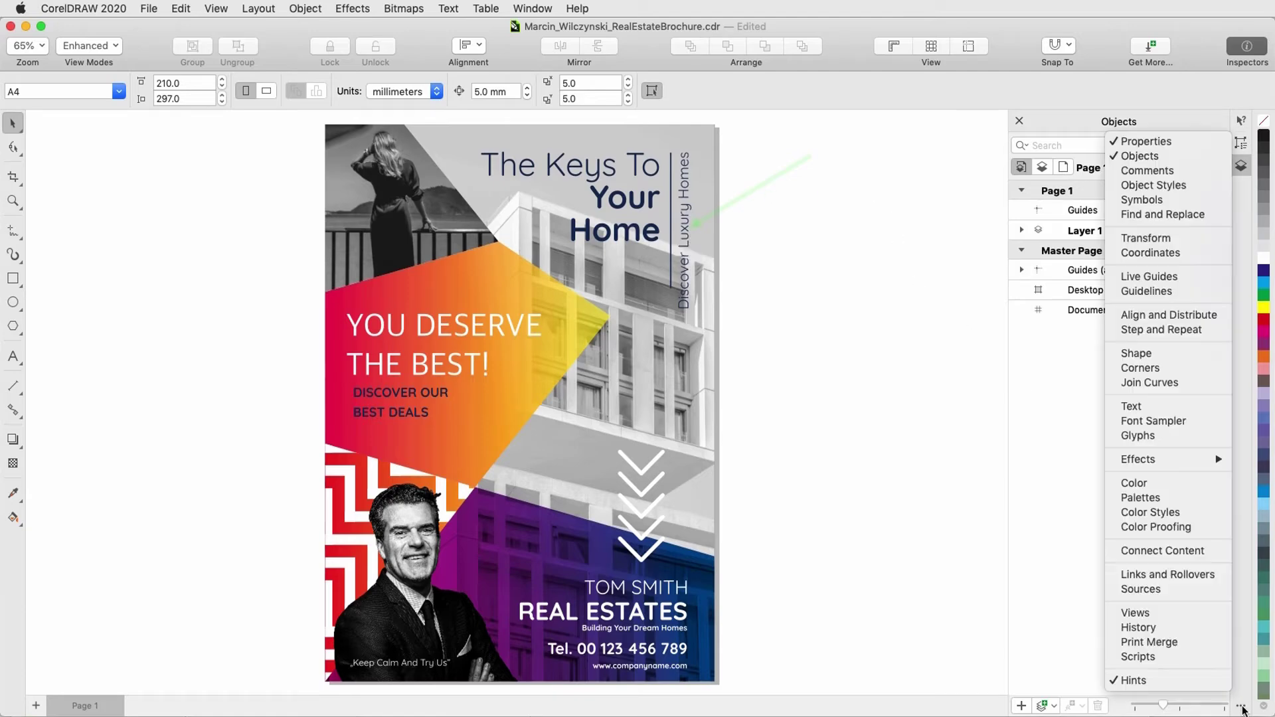
{"action": "left_click", "coordinate": [1129, 168]}
Step: Sign in as a second guest with the reviewer's name and e-mail
{"action": "left_click", "coordinate": [1118, 279]}
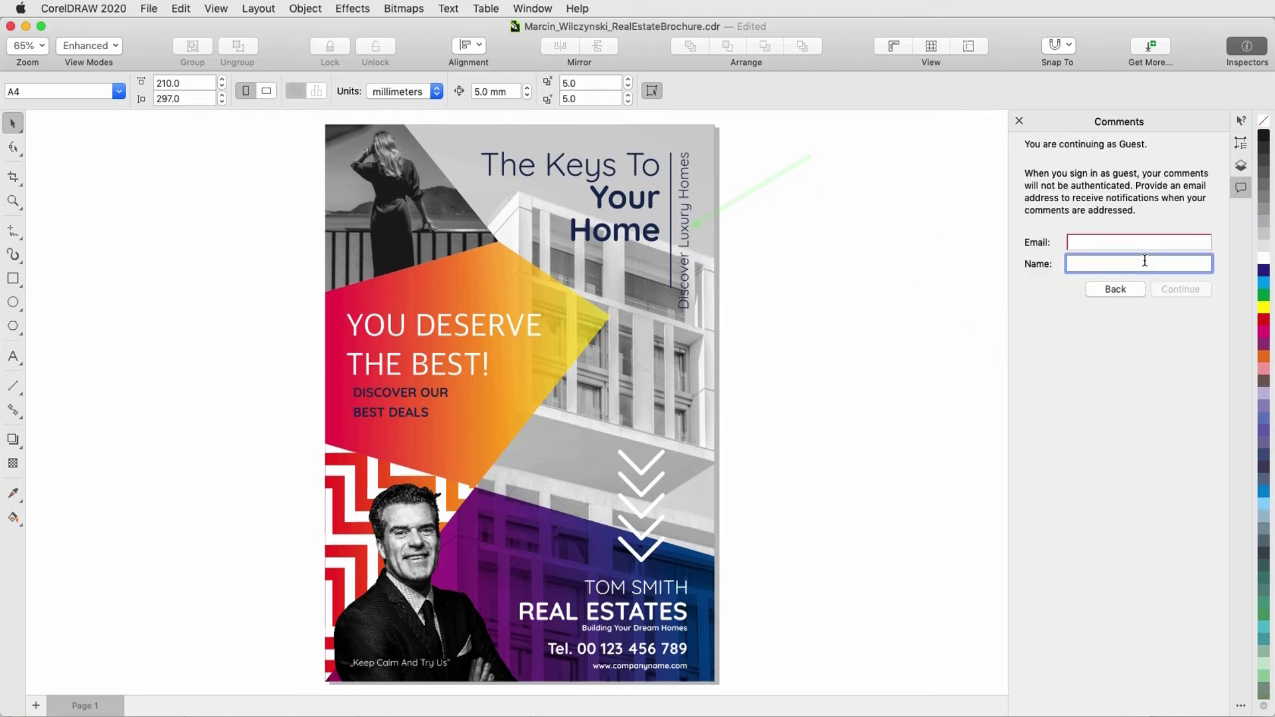
{"action": "key", "text": "shift+Tab"}
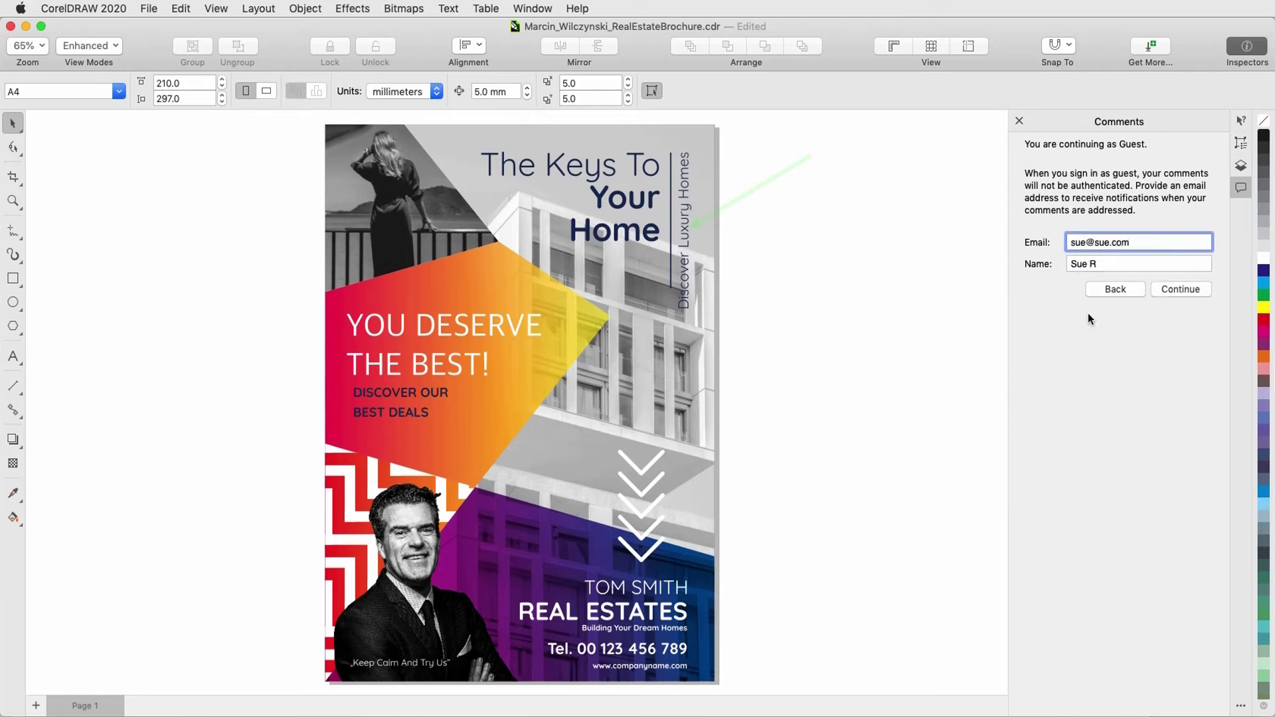
{"action": "key", "text": "Return"}
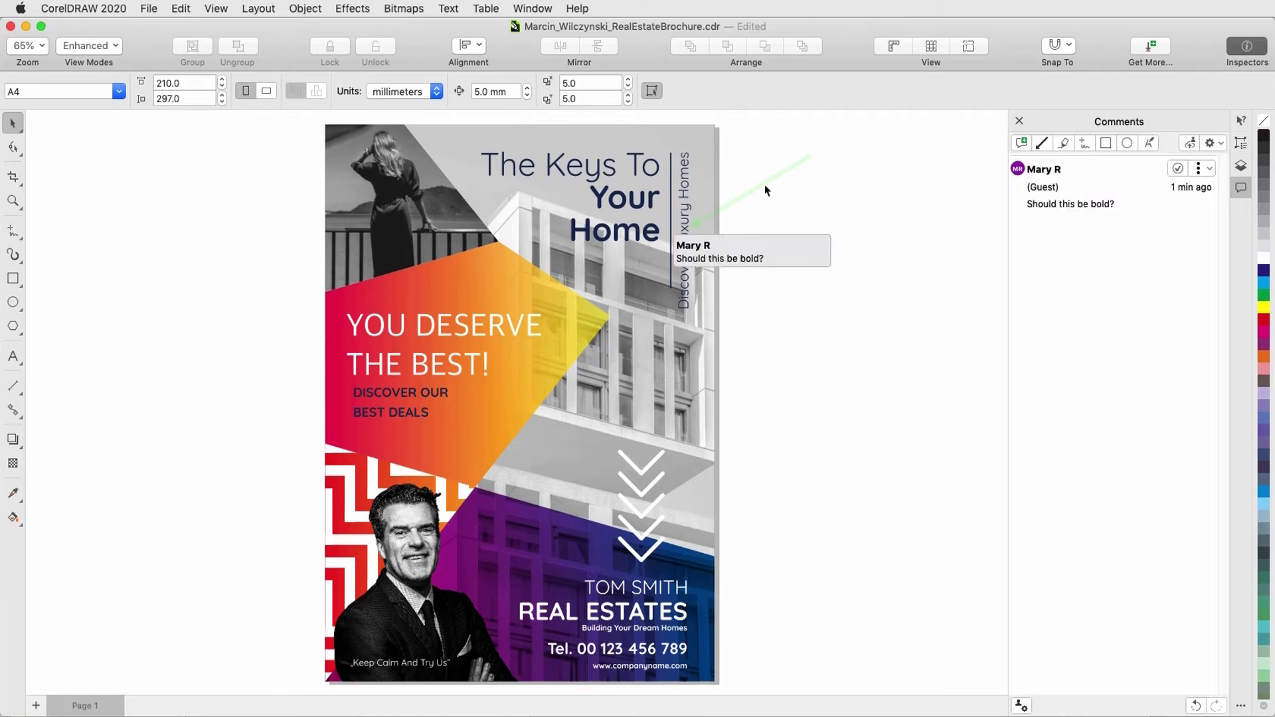
Step: Reply 'Yes please' to the 'Should this be bold?' arrow comment
{"action": "left_click", "coordinate": [765, 190]}
{"action": "left_click", "coordinate": [850, 188]}
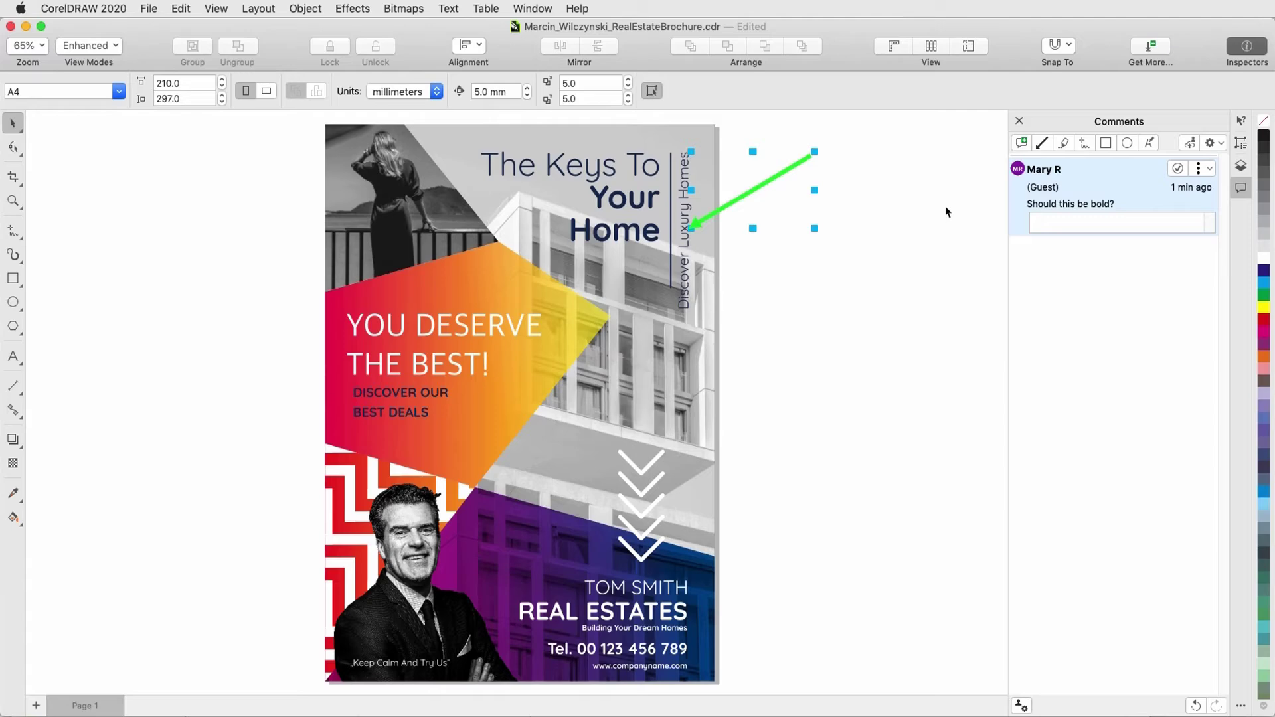
{"action": "left_click", "coordinate": [1059, 223]}
{"action": "type", "text": "Yes please"}
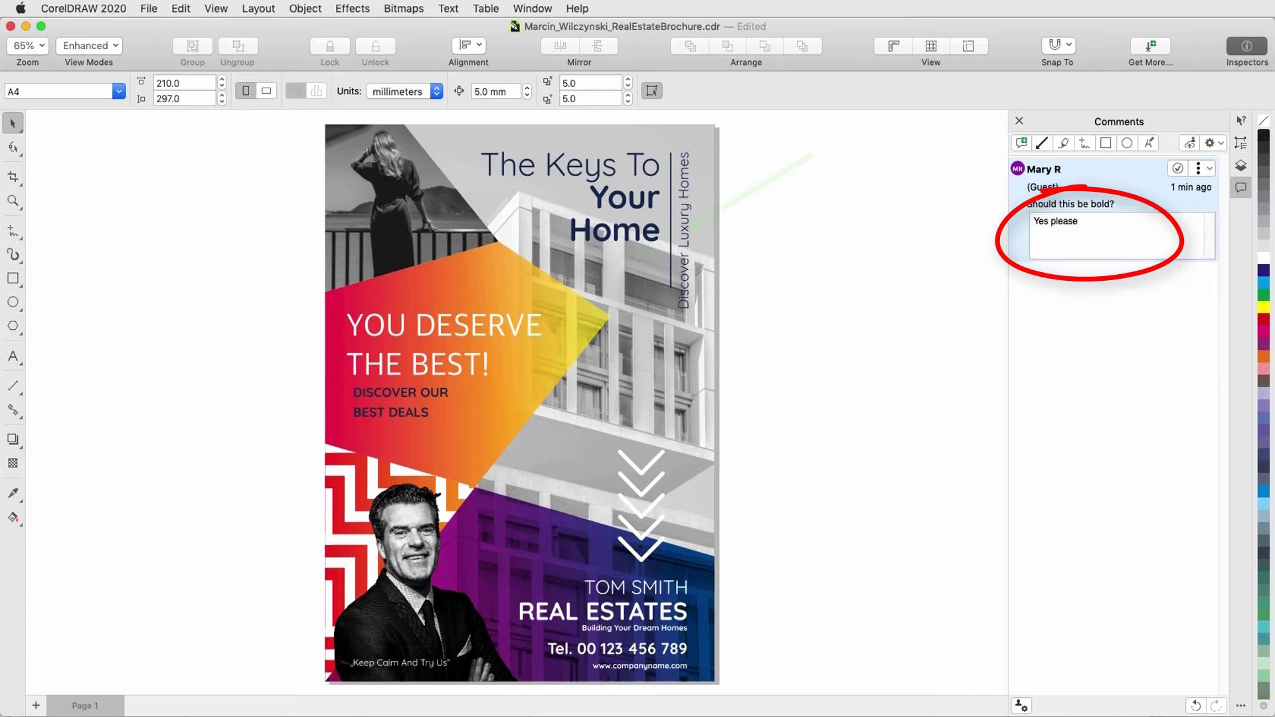
{"action": "key", "text": "Return"}
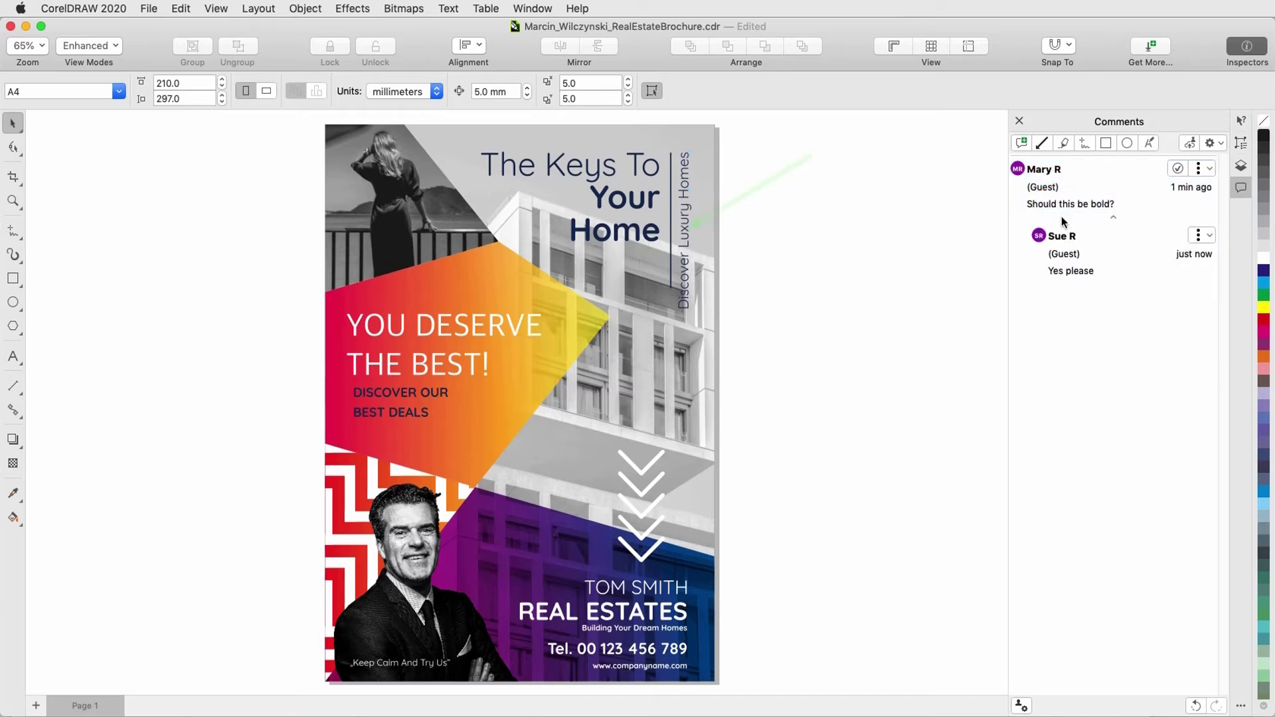
Step: Pin a new note on the top-left photo of the woman
{"action": "left_click", "coordinate": [1201, 169]}
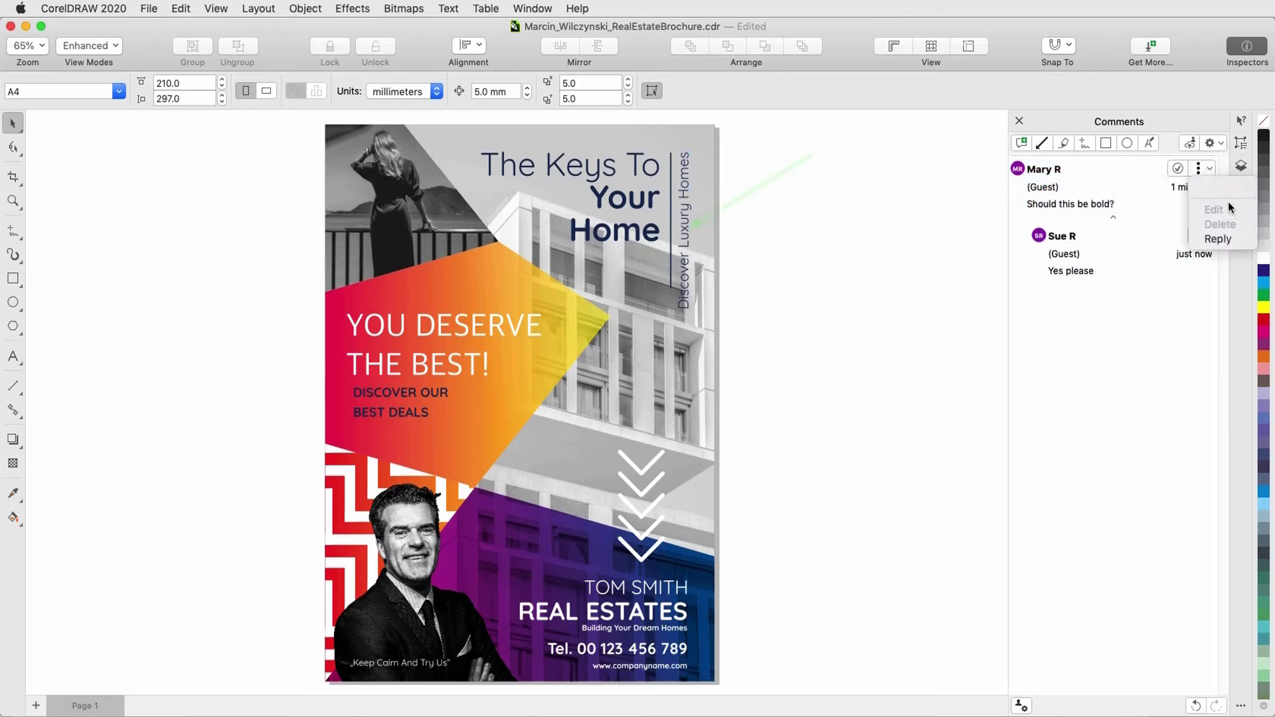
{"action": "left_click", "coordinate": [927, 234]}
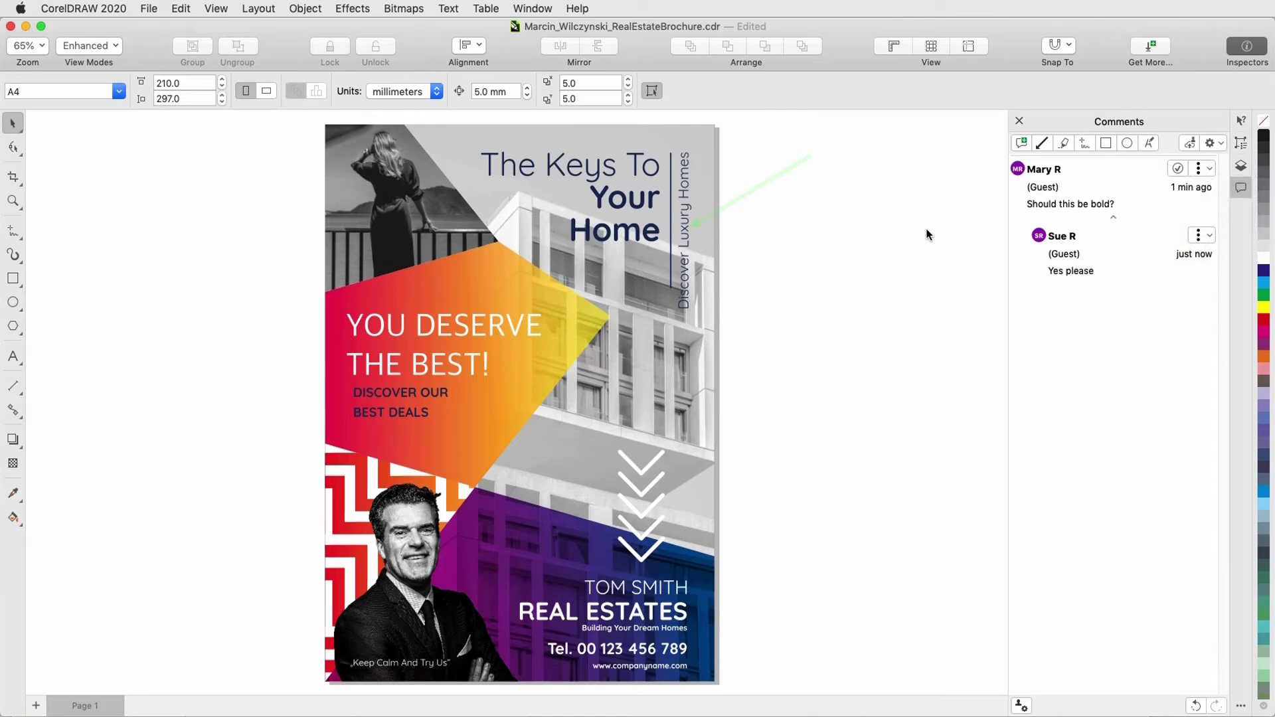
{"action": "left_click", "coordinate": [1021, 143]}
{"action": "left_click", "coordinate": [342, 197]}
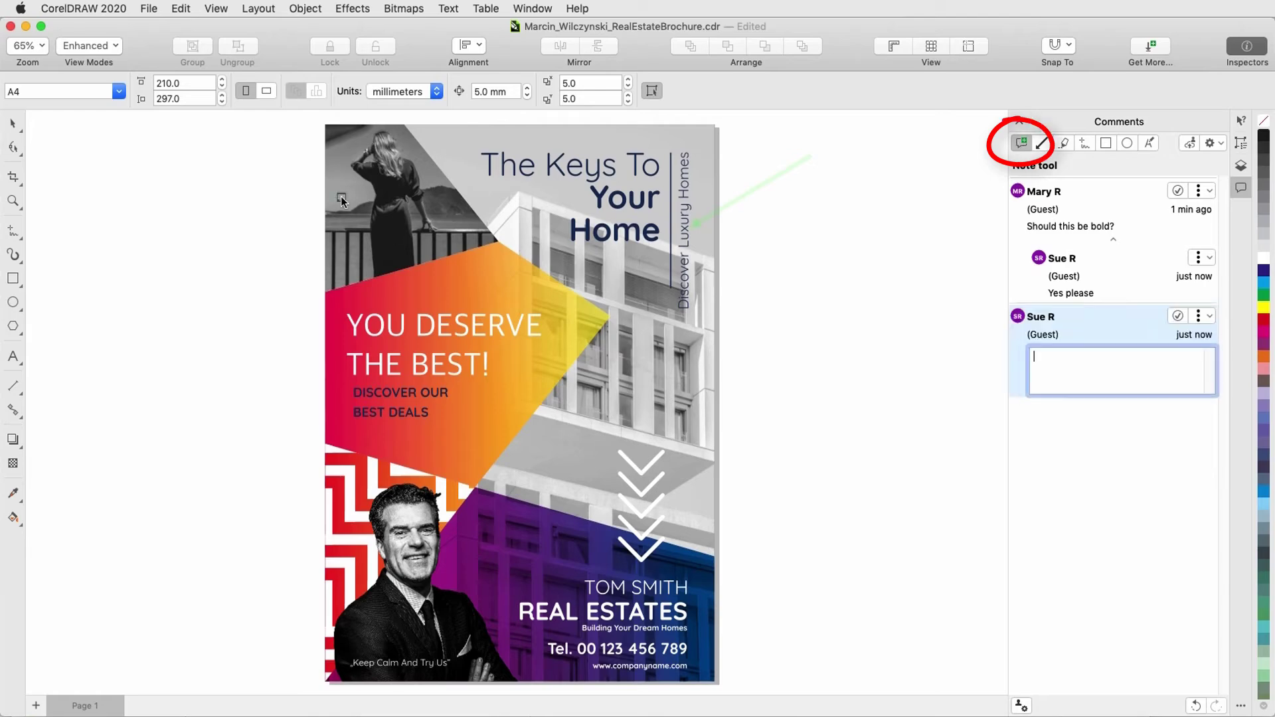
Step: Post the note 'Please lighten this image', then green-highlight ESTATES with 'No S at the end'
{"action": "type", "text": "Please lighten this image"}
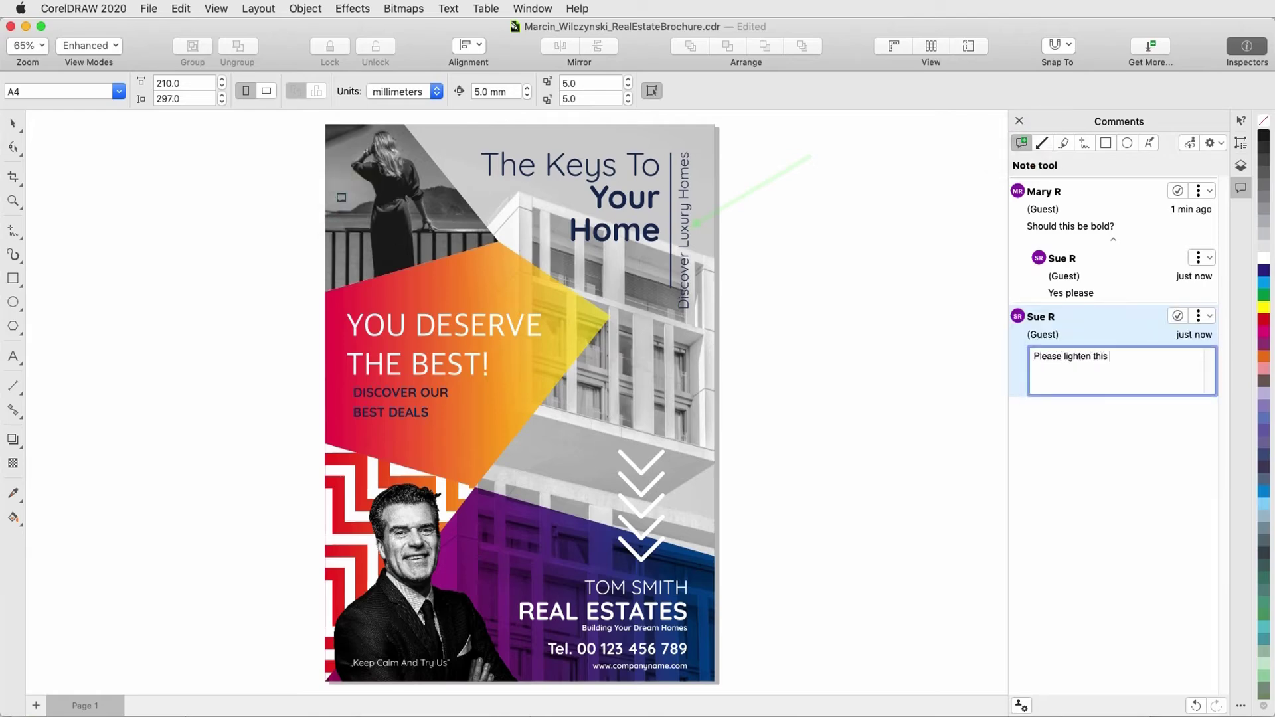
{"action": "key", "text": "Return"}
{"action": "left_click", "coordinate": [1062, 143]}
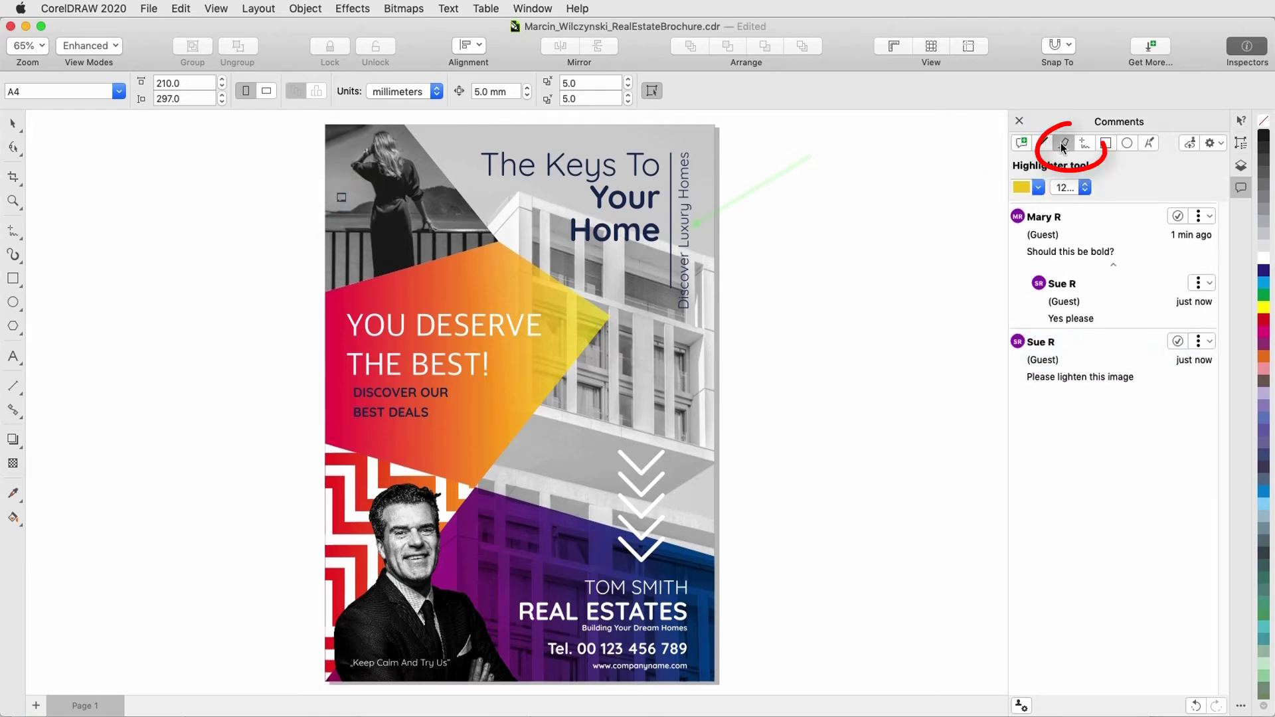
{"action": "left_click", "coordinate": [1037, 187]}
{"action": "left_click", "coordinate": [989, 243]}
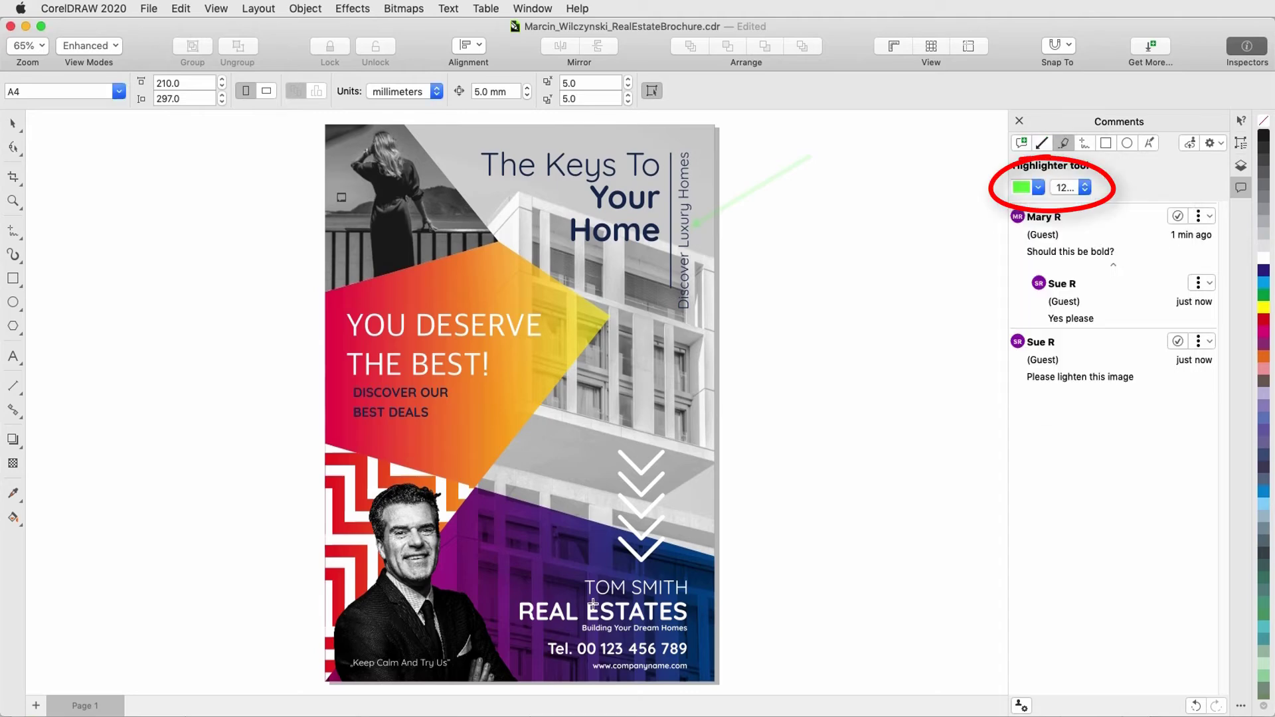
{"action": "left_click", "coordinate": [692, 605]}
{"action": "type", "text": "No S"}
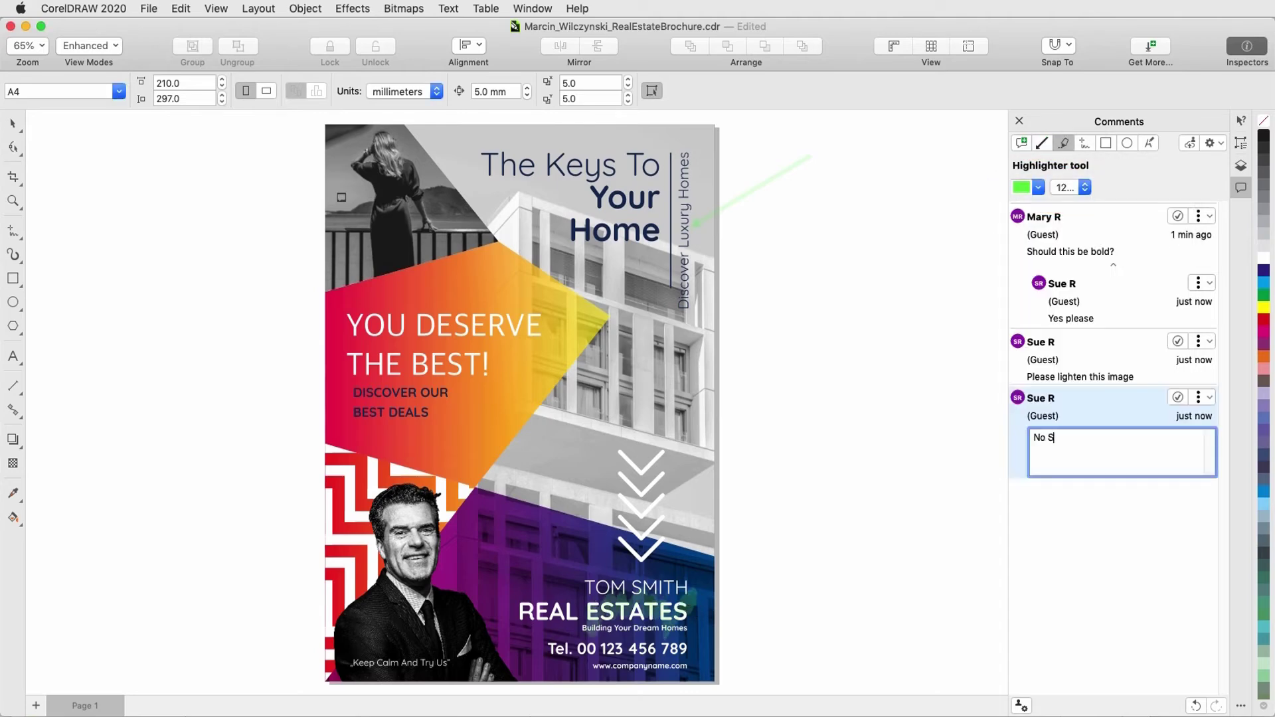
{"action": "type", "text": " at the end"}
{"action": "key", "text": "Return"}
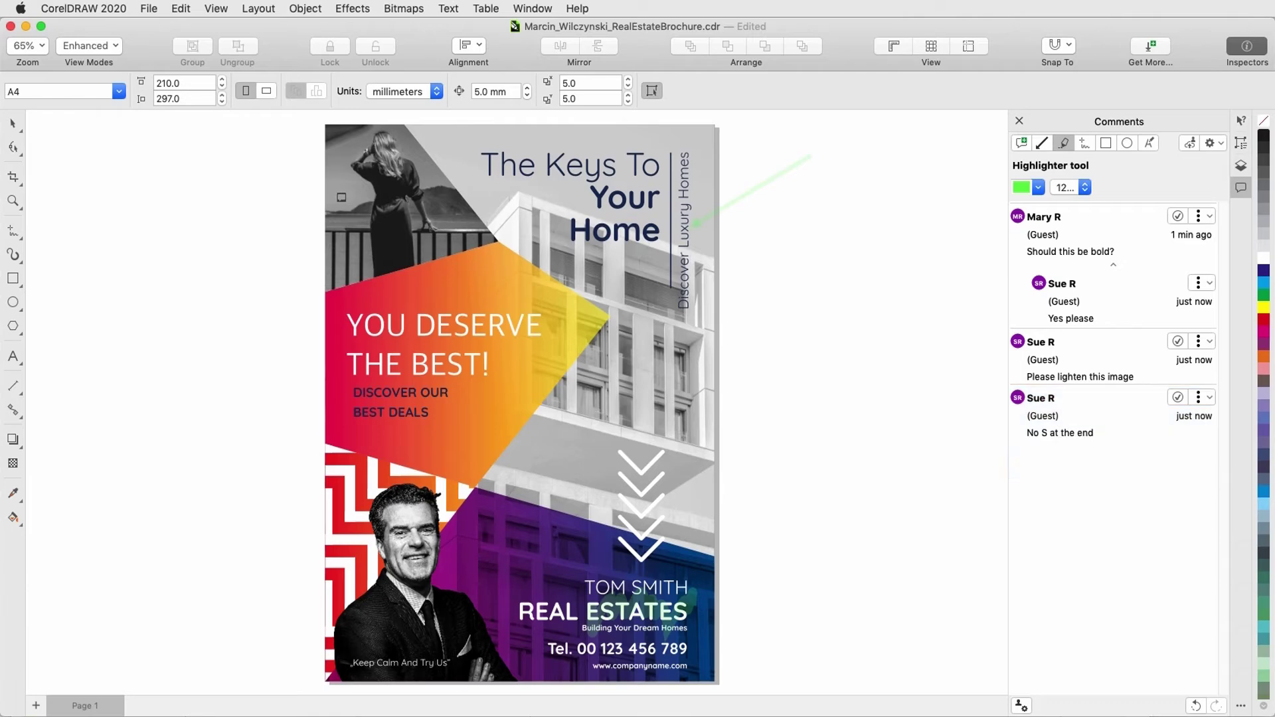
Step: Circle 'Your Home' with a 6 pt freehand stroke, commenting 'Please move down a bit'
{"action": "left_click", "coordinate": [1084, 143]}
{"action": "left_click", "coordinate": [1066, 187]}
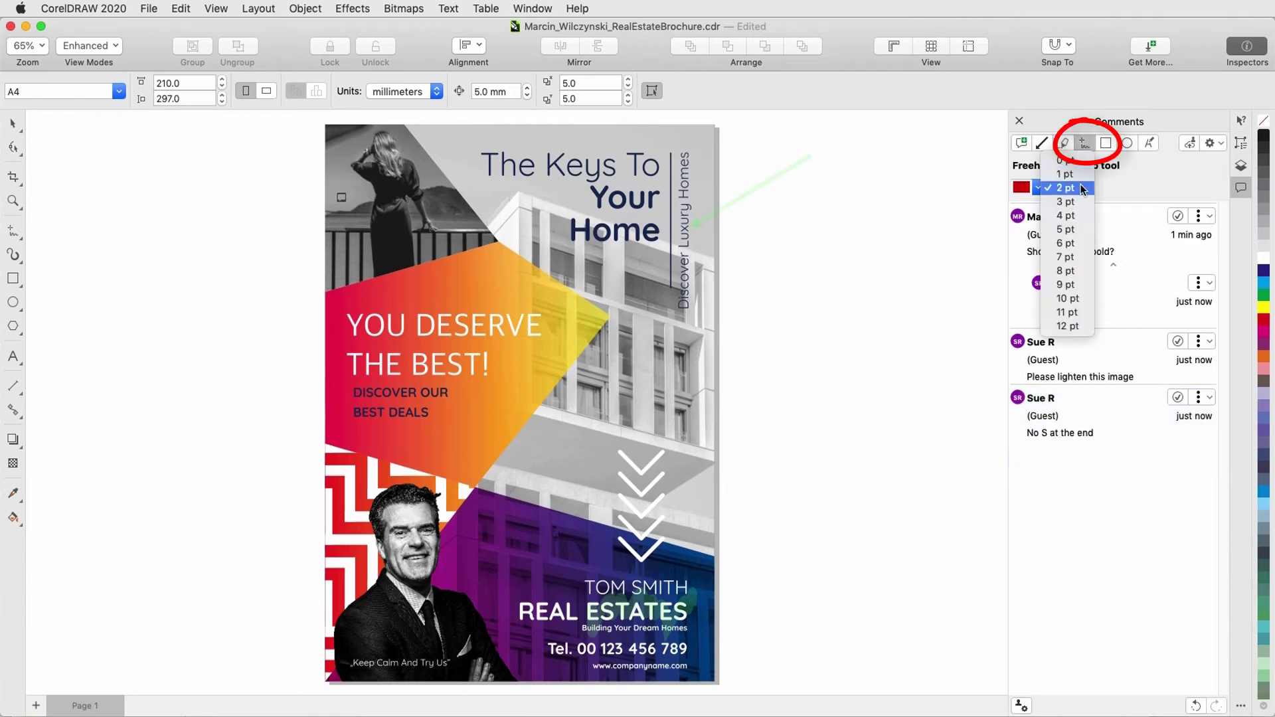
{"action": "left_click", "coordinate": [1065, 243]}
{"action": "mouse_move", "coordinate": [609, 163]}
{"action": "left_mouse_down"}
{"action": "mouse_move", "coordinate": [684, 223]}
{"action": "mouse_move", "coordinate": [630, 167]}
{"action": "left_mouse_up"}
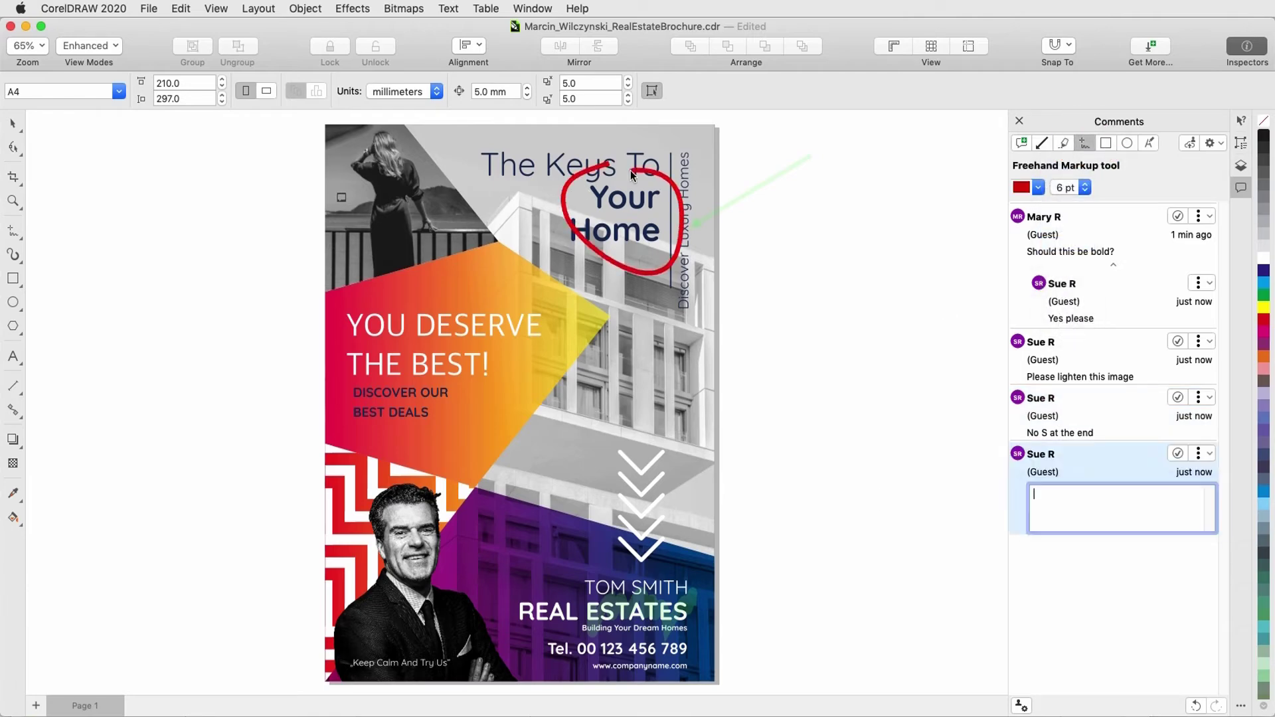
{"action": "type", "text": "Please move down a bit"}
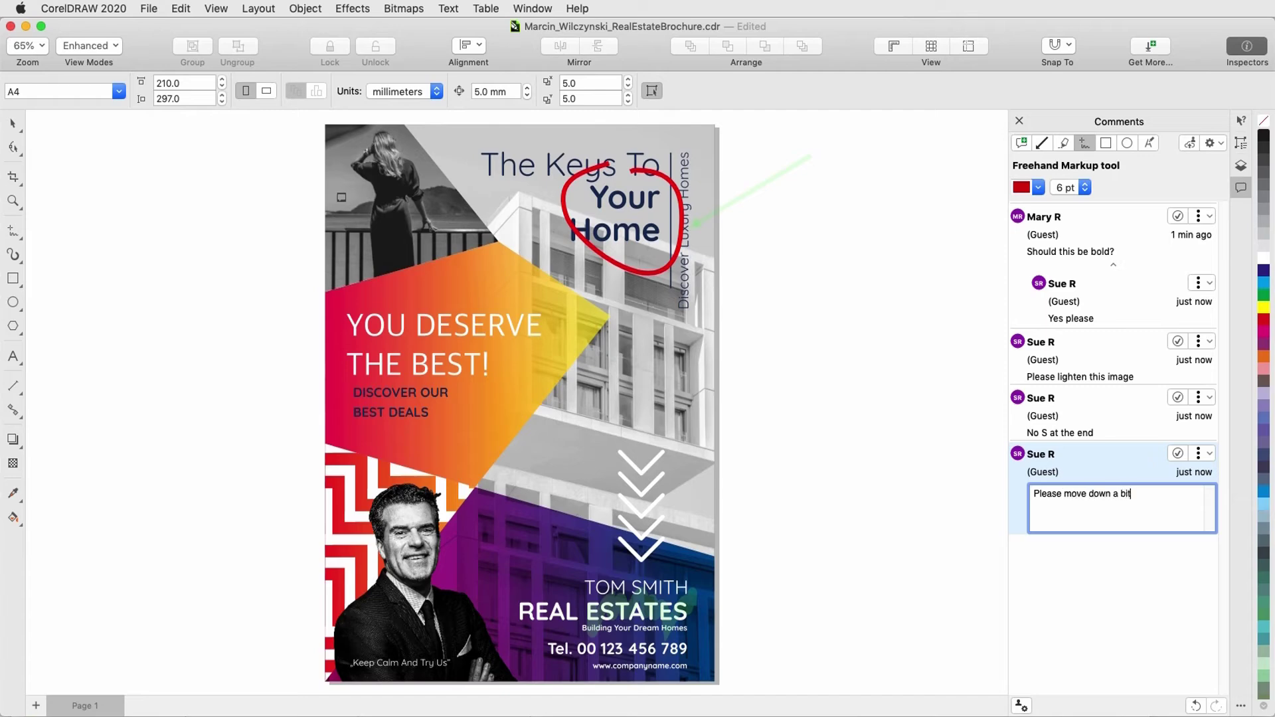
{"action": "key", "text": "Return"}
Step: Box the white chevrons with a light green, 6 pt rectangle: 'These arrows could stand out more'
{"action": "left_click", "coordinate": [1106, 143]}
{"action": "left_click", "coordinate": [1054, 209]}
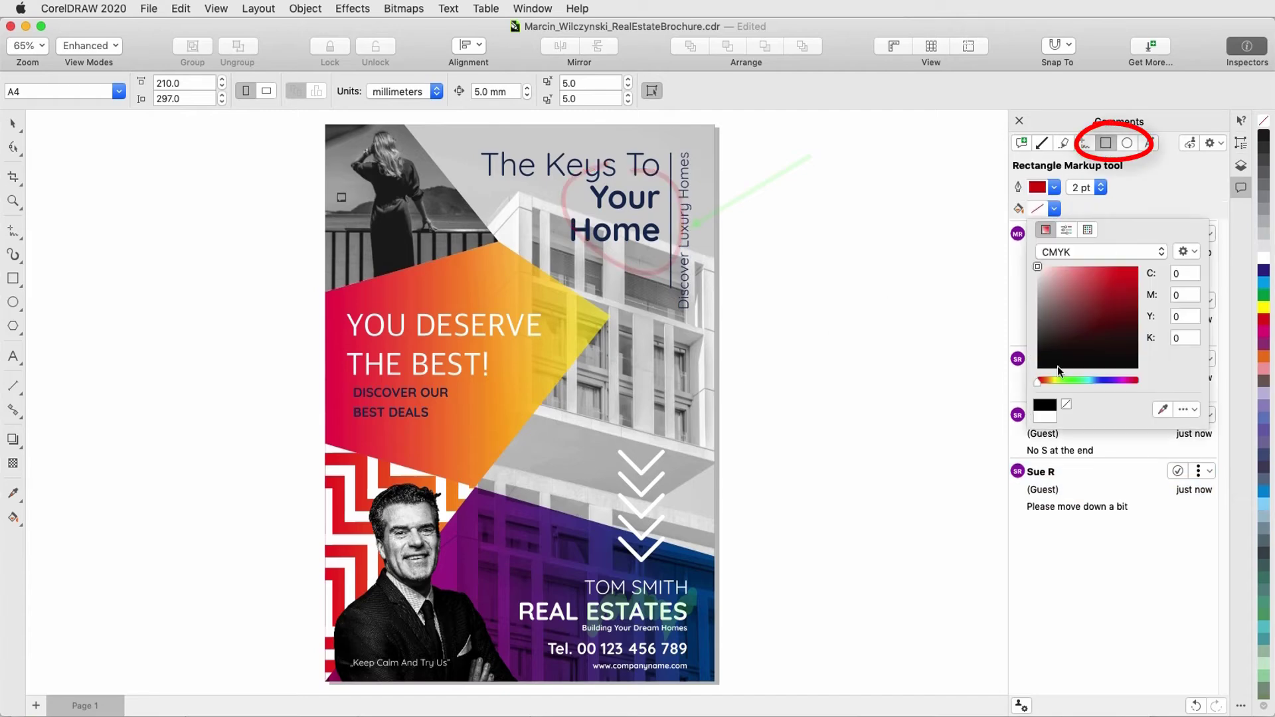
{"action": "left_click", "coordinate": [1057, 365]}
{"action": "left_click", "coordinate": [1064, 270]}
{"action": "left_click", "coordinate": [1003, 263]}
{"action": "left_click", "coordinate": [1100, 187]}
{"action": "left_click", "coordinate": [1073, 211]}
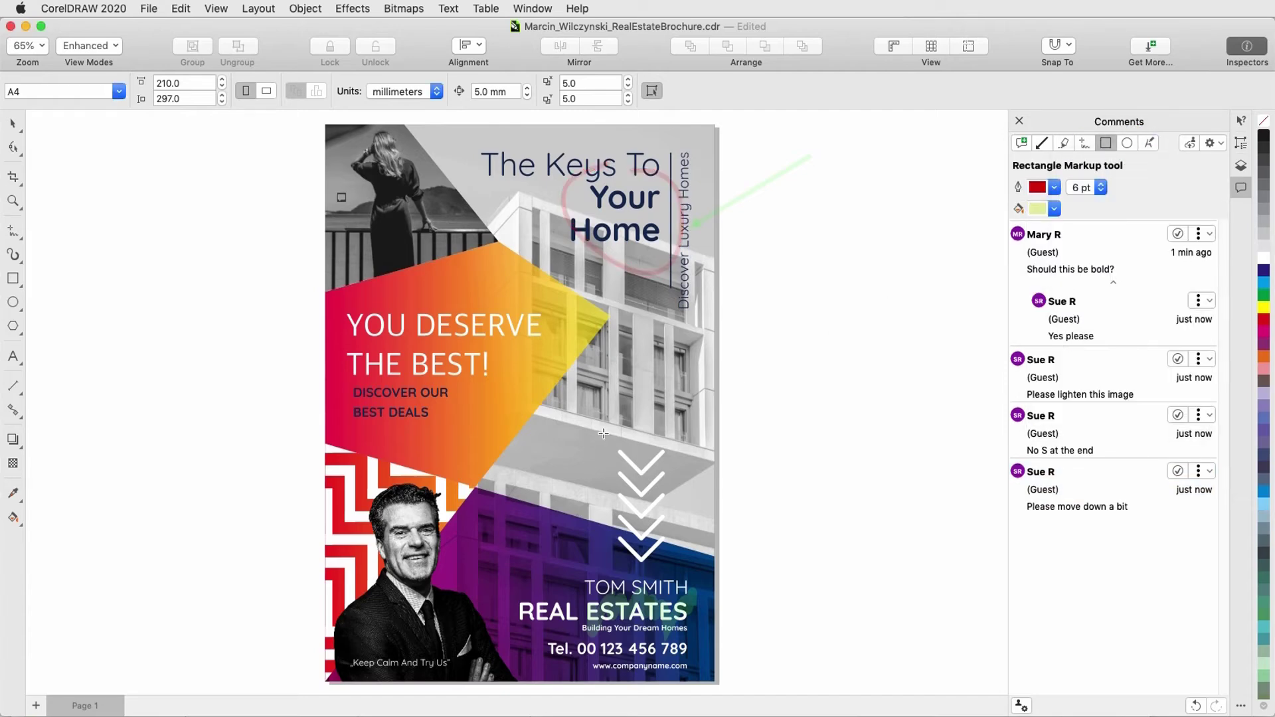
{"action": "left_click_drag", "start_coordinate": [594, 435], "coordinate": [681, 571]}
{"action": "type", "text": "These arrows could stand out more"}
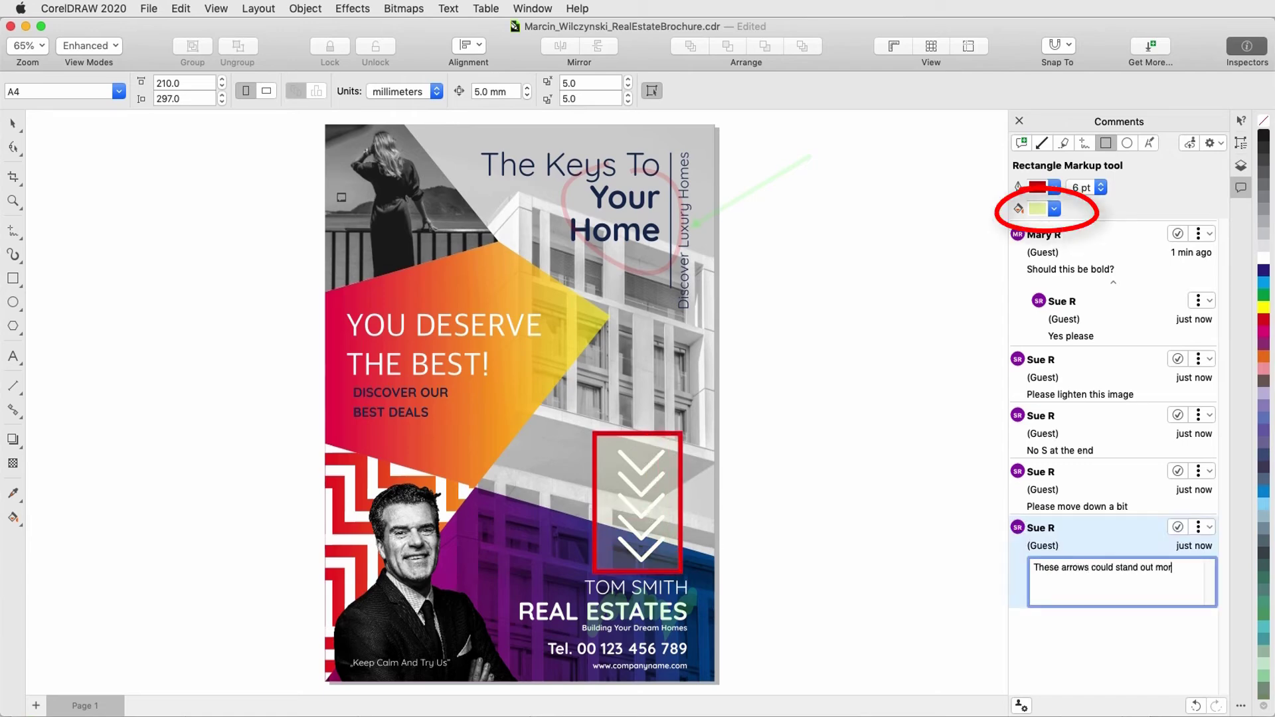
{"action": "key", "text": "Return"}
{"action": "left_click", "coordinate": [1150, 143]}
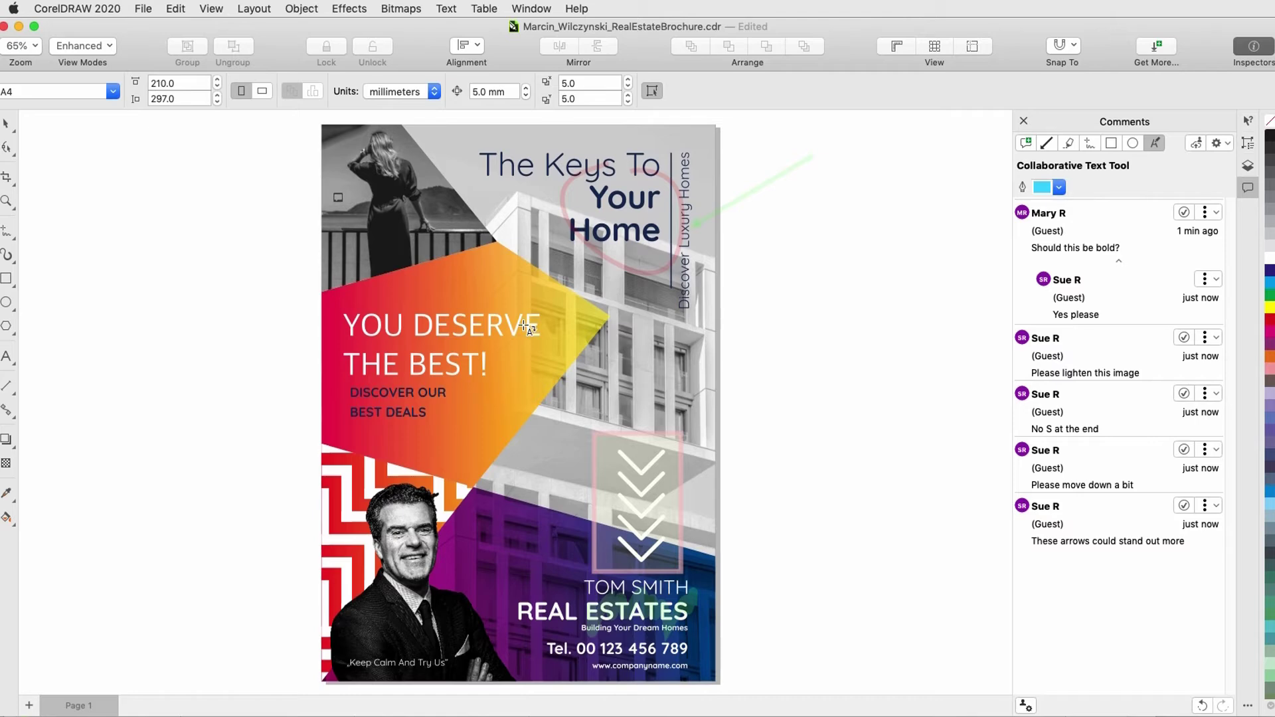
Step: Add a 'Last 2 words in bold' comment on YOU DESERVE THE BEST!
{"action": "left_click", "coordinate": [525, 325]}
{"action": "type", "text": "Last 2"}
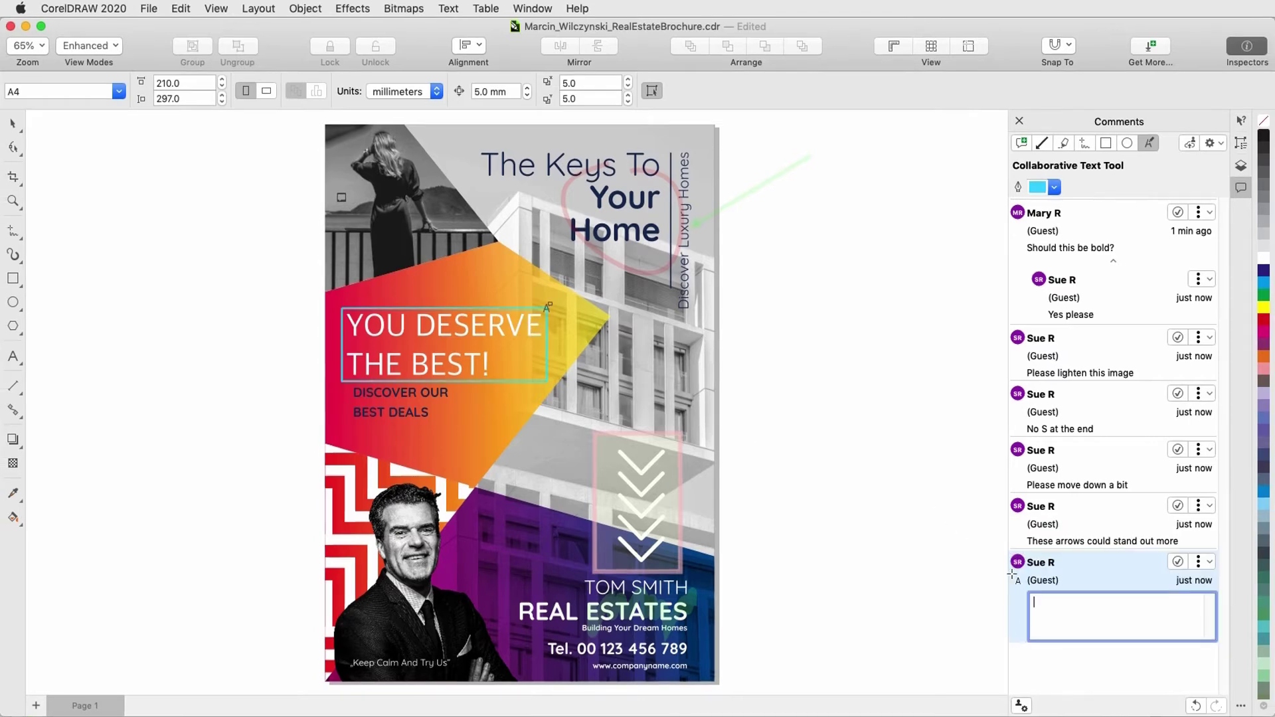
{"action": "type", "text": "bold"}
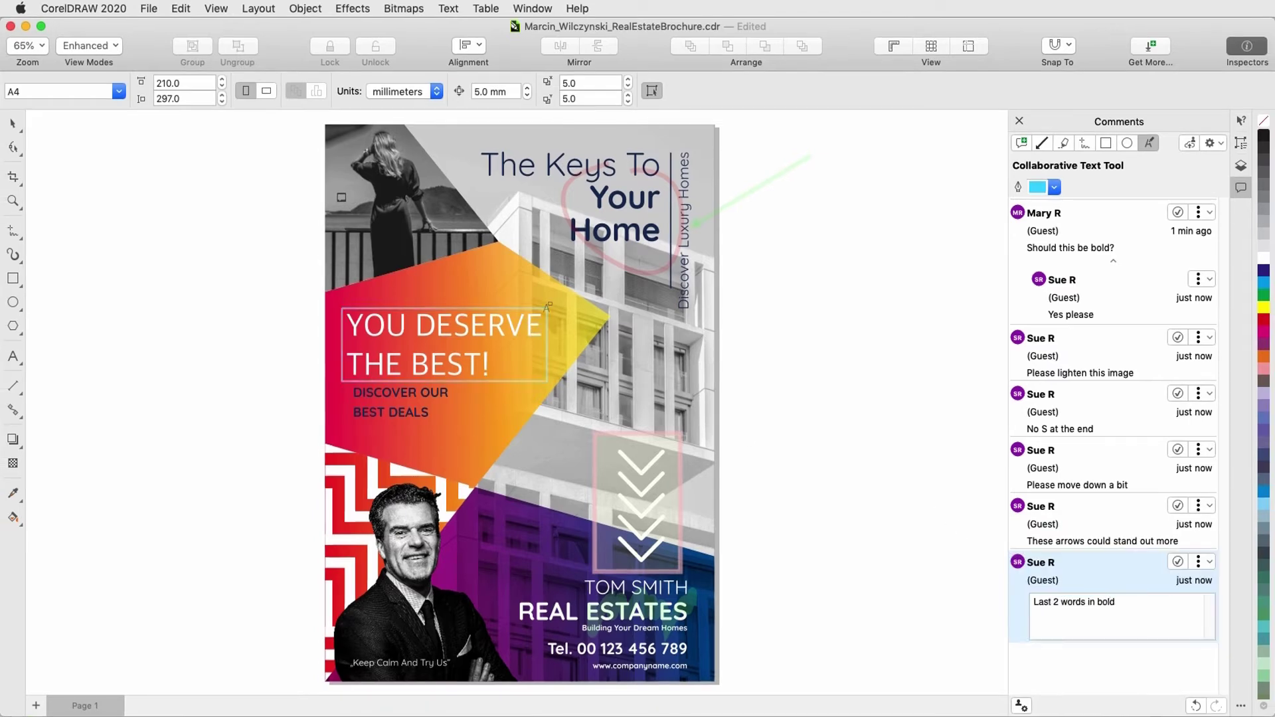
{"action": "key", "text": "Return"}
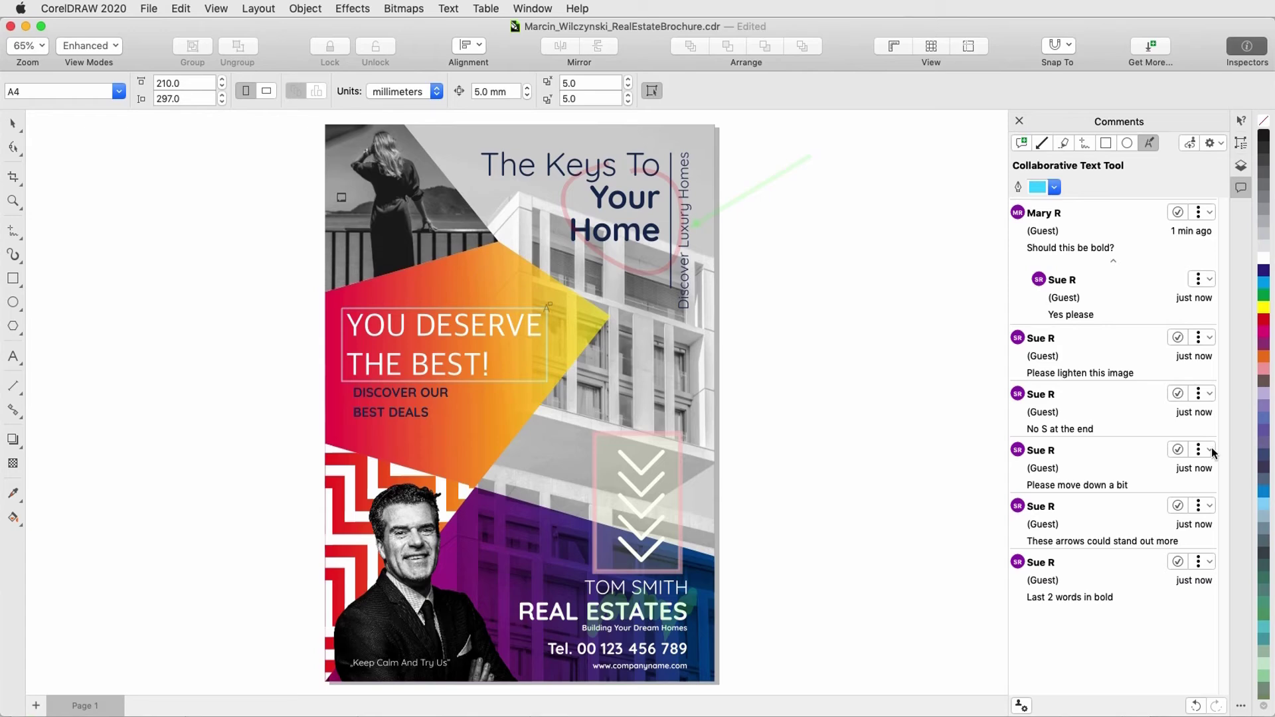
Step: Edit the move-down comment to read 'Please move down a bit, about 1/8"'
{"action": "left_click", "coordinate": [1210, 450]}
{"action": "left_click", "coordinate": [1207, 494]}
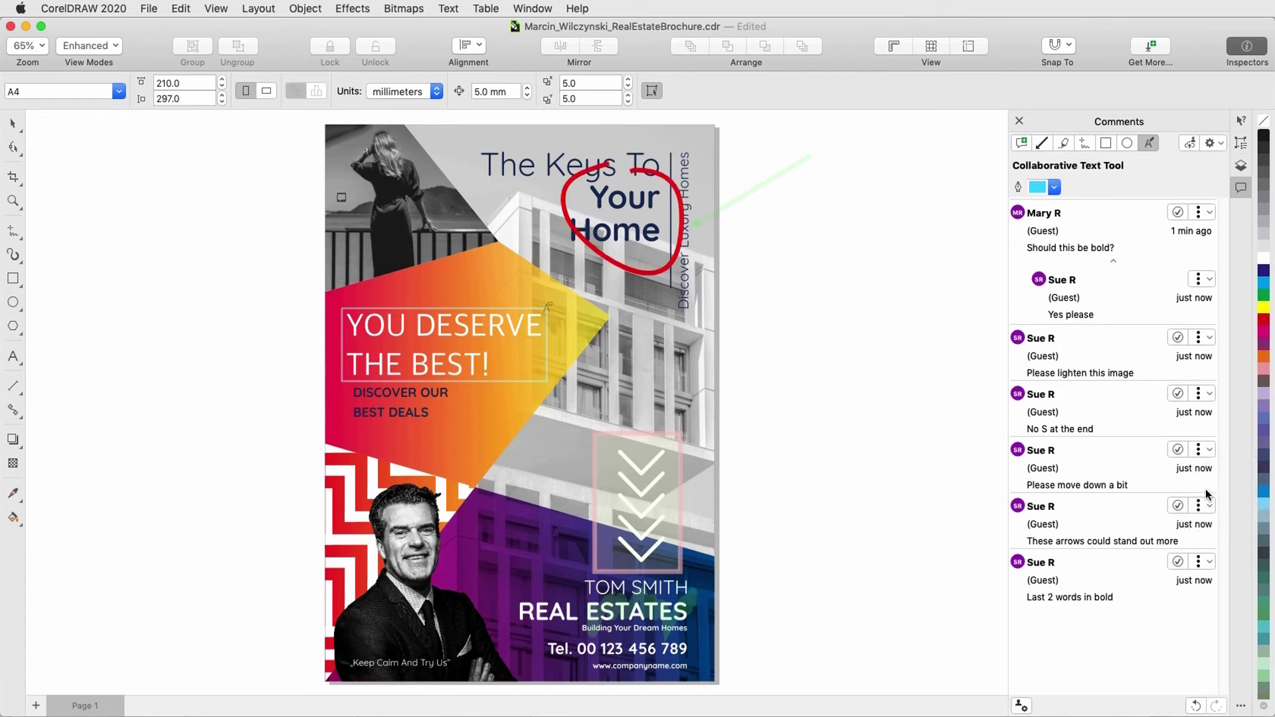
{"action": "left_click", "coordinate": [1158, 491]}
{"action": "type", "text": ", about 1"}
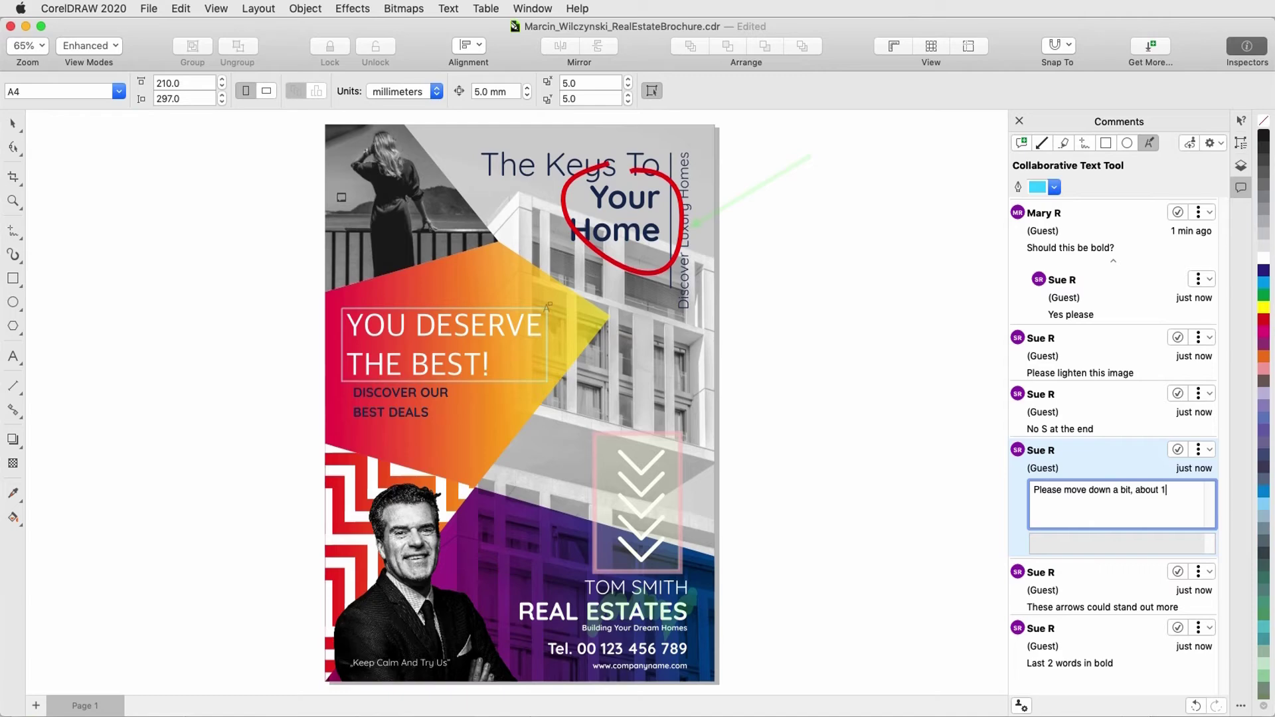
{"action": "type", "text": "/8\""}
{"action": "key", "text": "Return"}
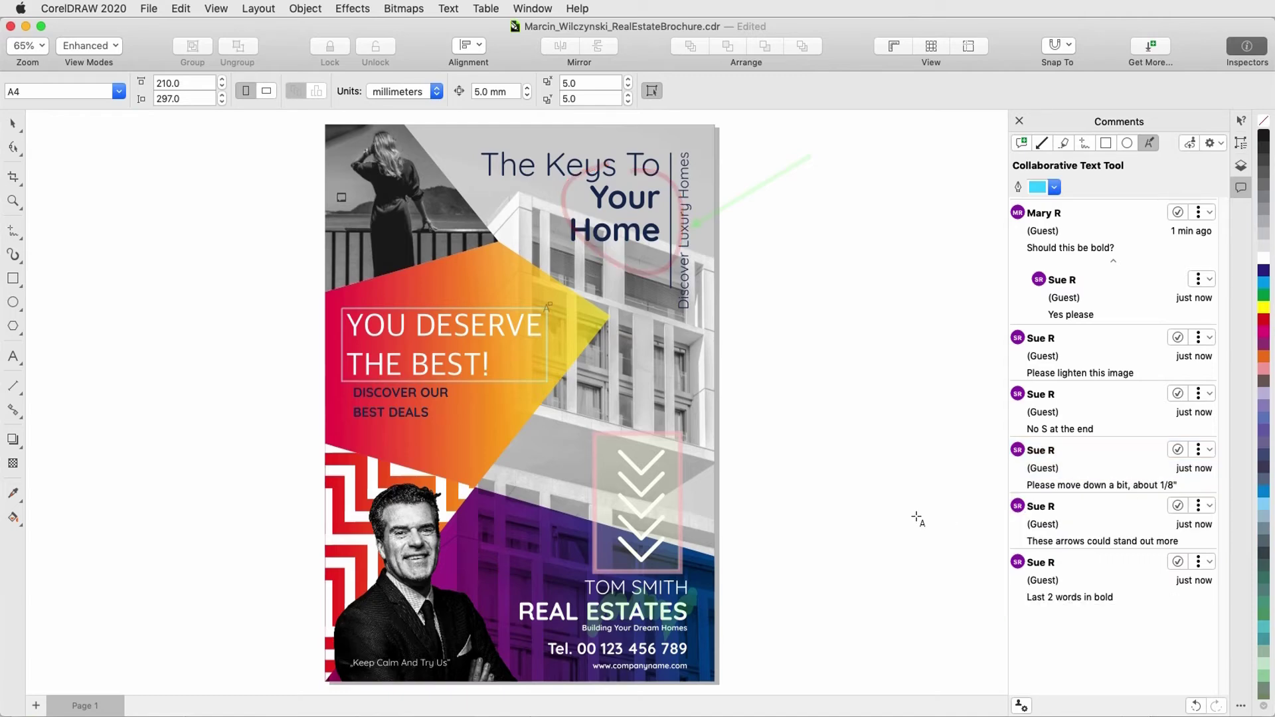
Step: Delete the 'Last 2 words in bold' comment
{"action": "left_click", "coordinate": [1209, 213]}
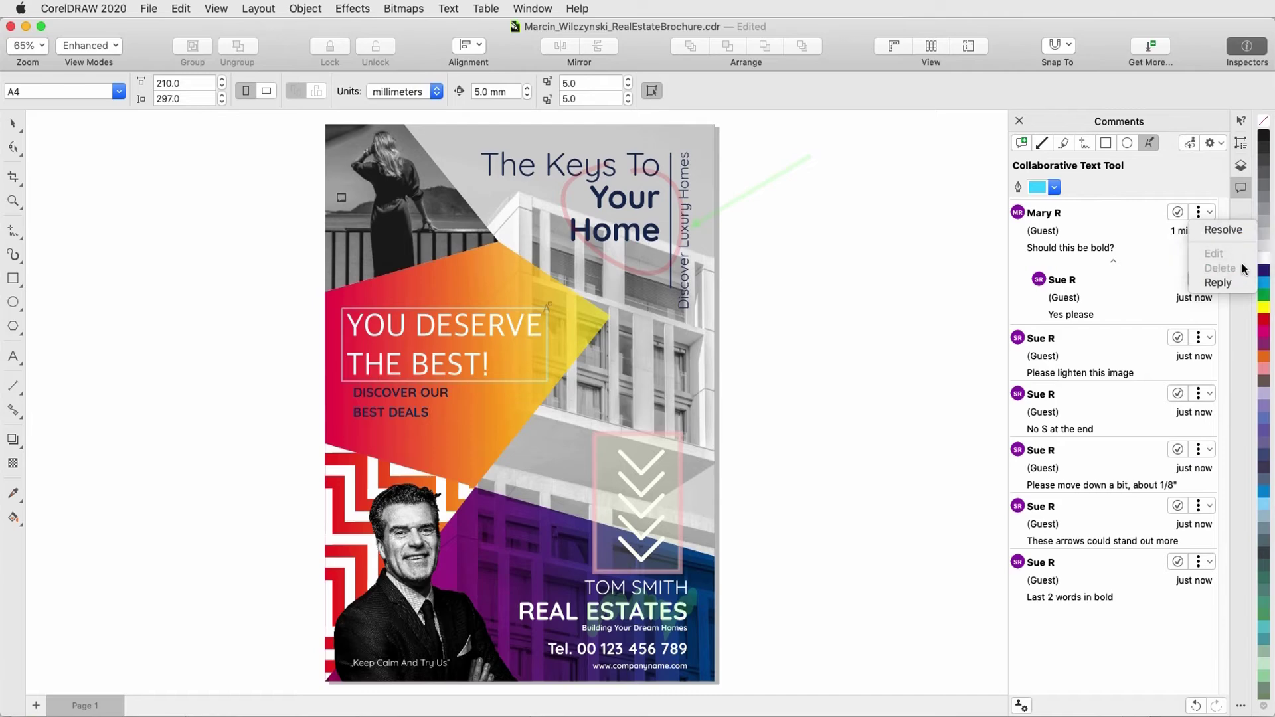
{"action": "left_click", "coordinate": [960, 293]}
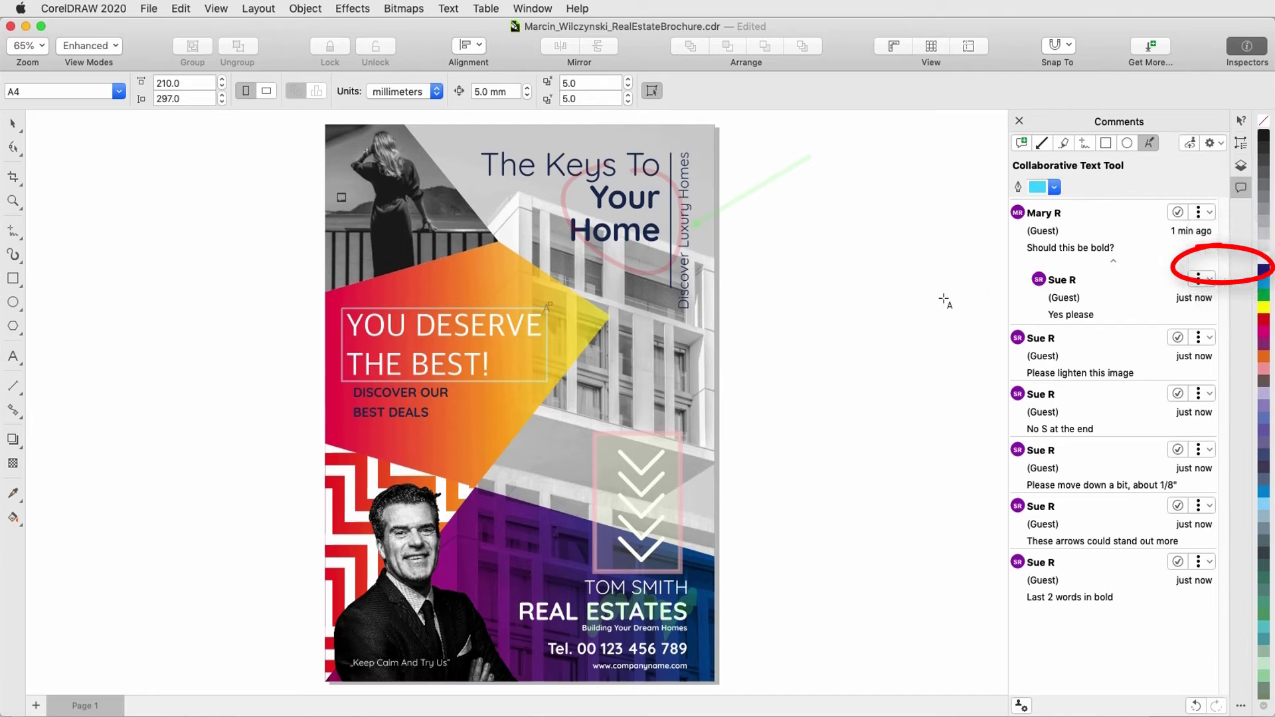
{"action": "left_click", "coordinate": [1210, 566]}
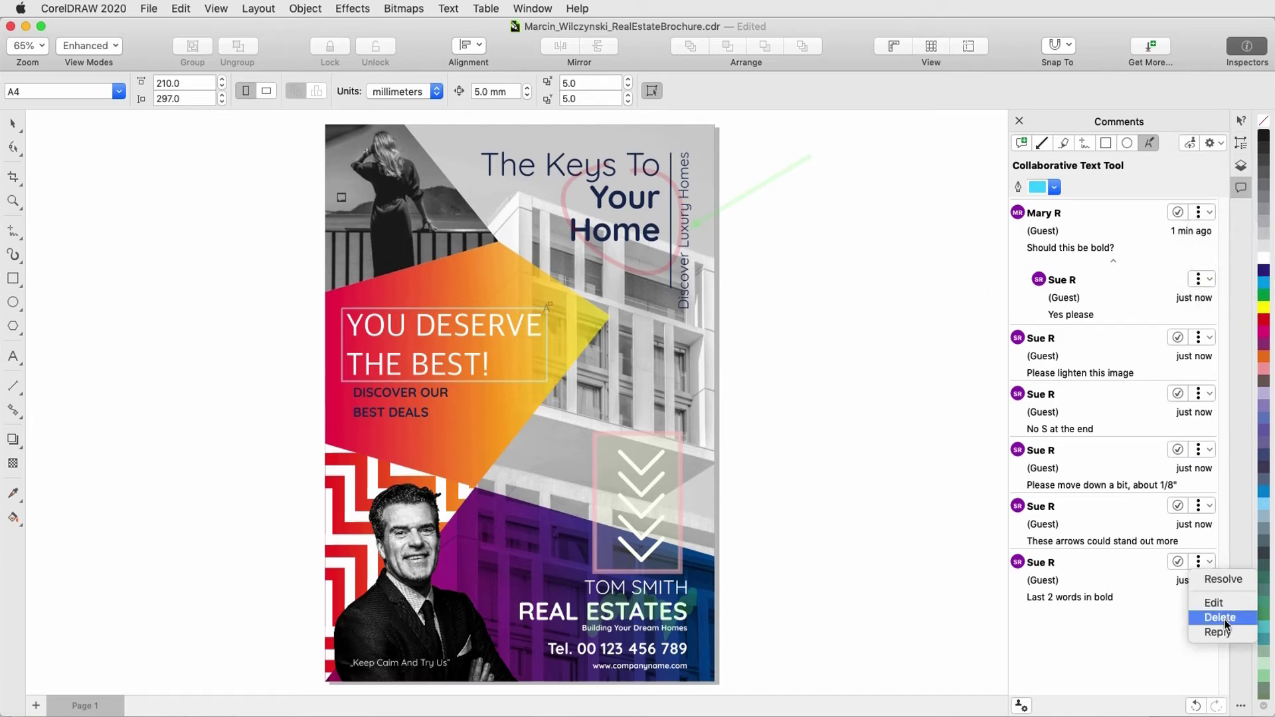
{"action": "left_click", "coordinate": [1222, 614]}
{"action": "left_click", "coordinate": [149, 8]}
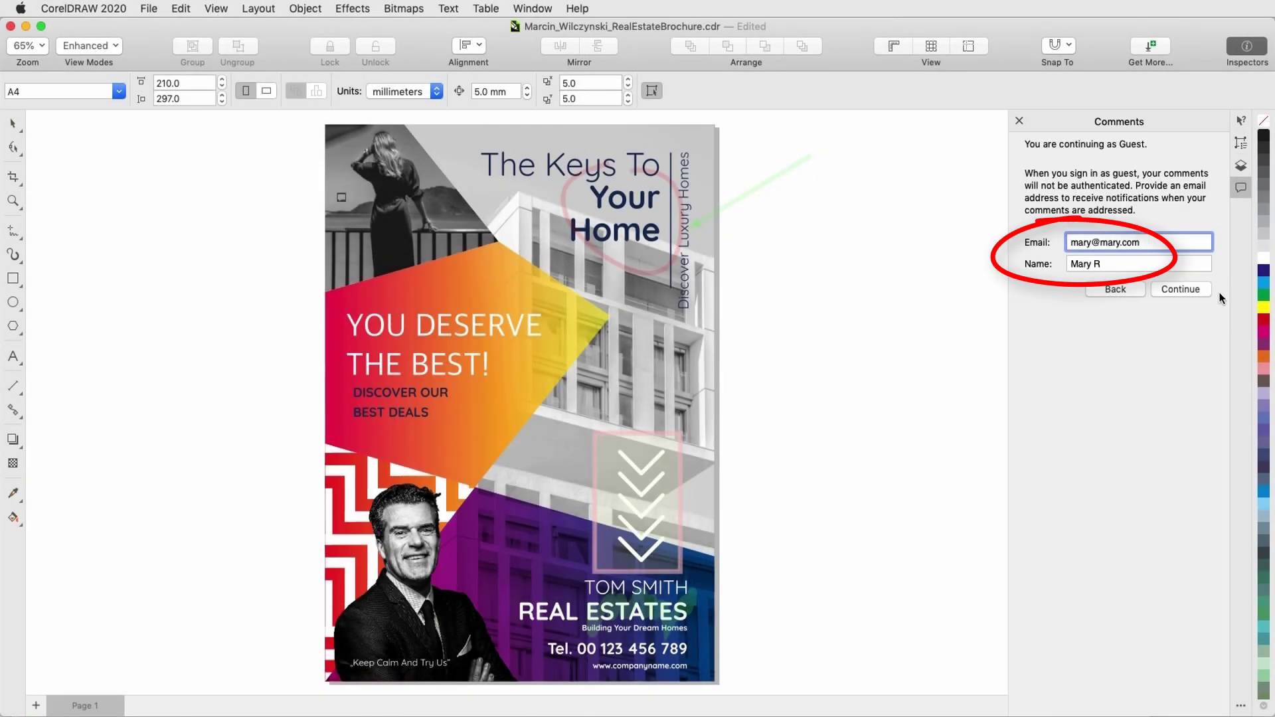
Step: Continue as guest, then raise the brightness of the woman's photo inside its PowerClip frame
{"action": "left_click", "coordinate": [1207, 290]}
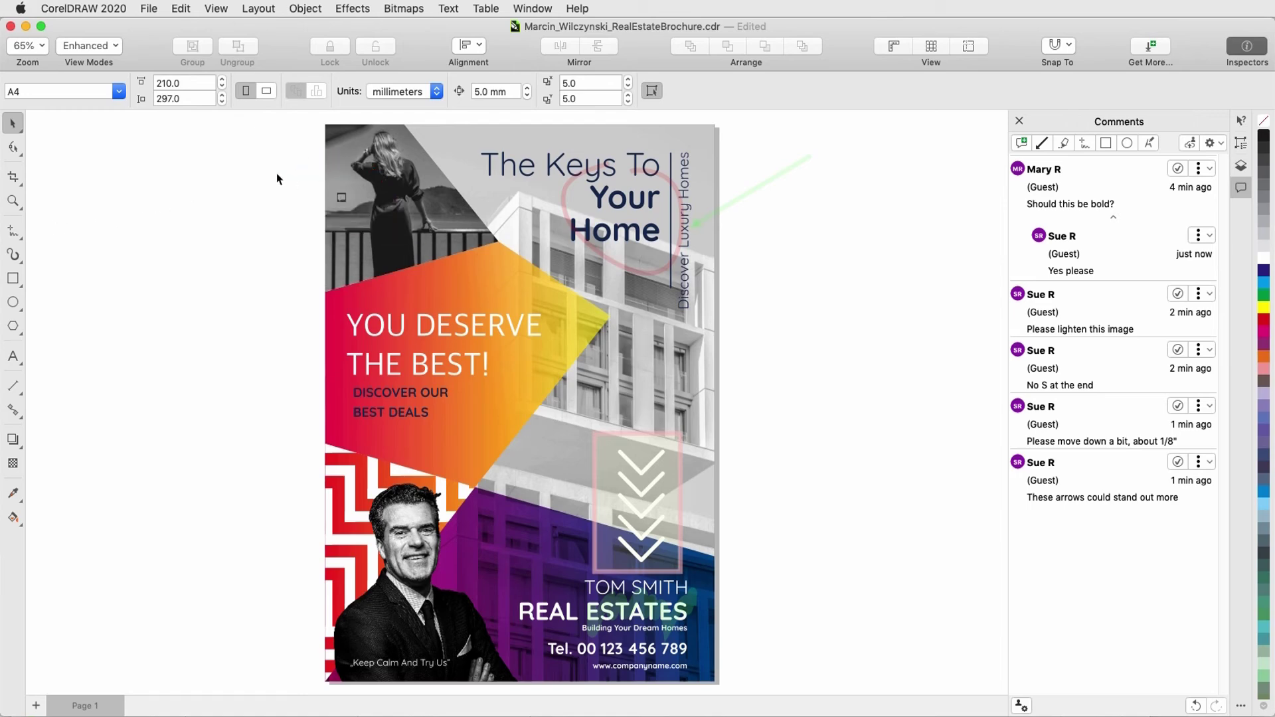
{"action": "left_click", "coordinate": [342, 177]}
{"action": "double_click", "coordinate": [342, 177]}
{"action": "left_click", "coordinate": [352, 8]}
{"action": "mouse_move", "coordinate": [365, 94]}
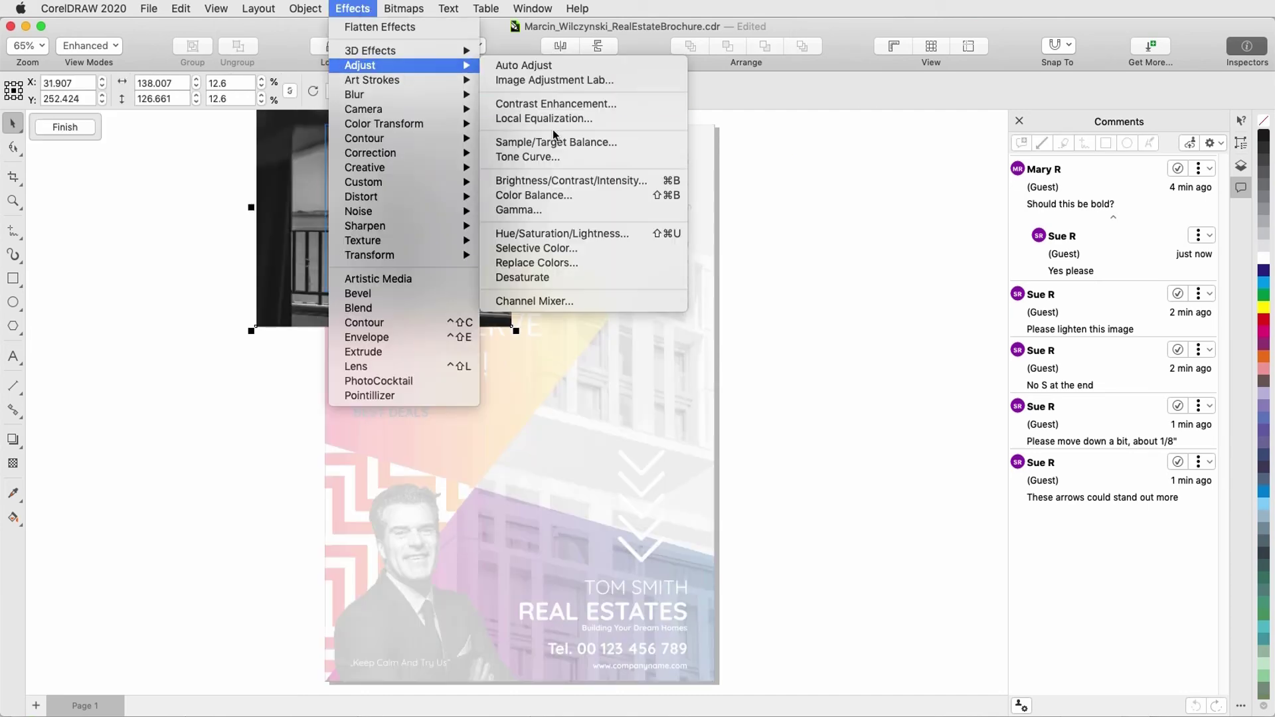
{"action": "left_click", "coordinate": [584, 458]}
{"action": "left_click_drag", "start_coordinate": [837, 351], "coordinate": [866, 351]}
{"action": "left_click", "coordinate": [945, 431]}
{"action": "left_click", "coordinate": [65, 127]}
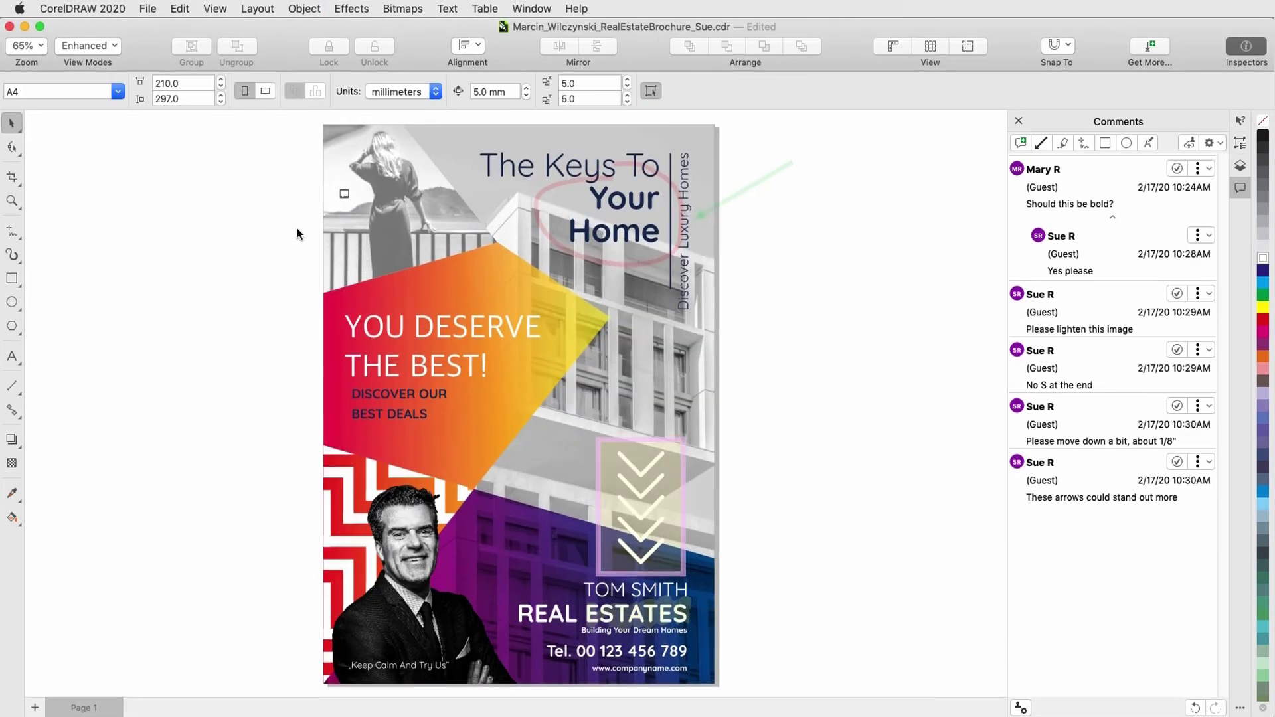
Step: Reply 'Done' to the 'Please lighten this image' comment and mark it resolved
{"action": "left_click", "coordinate": [344, 197]}
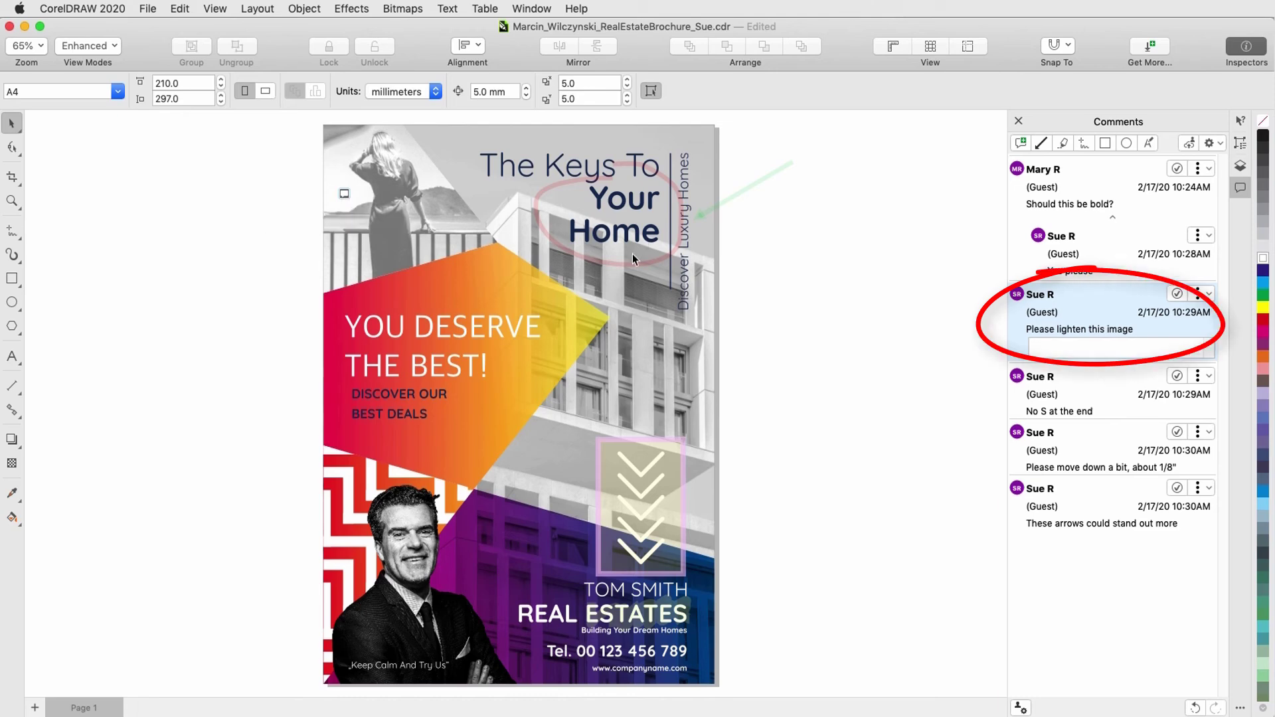
{"action": "type", "text": "Done"}
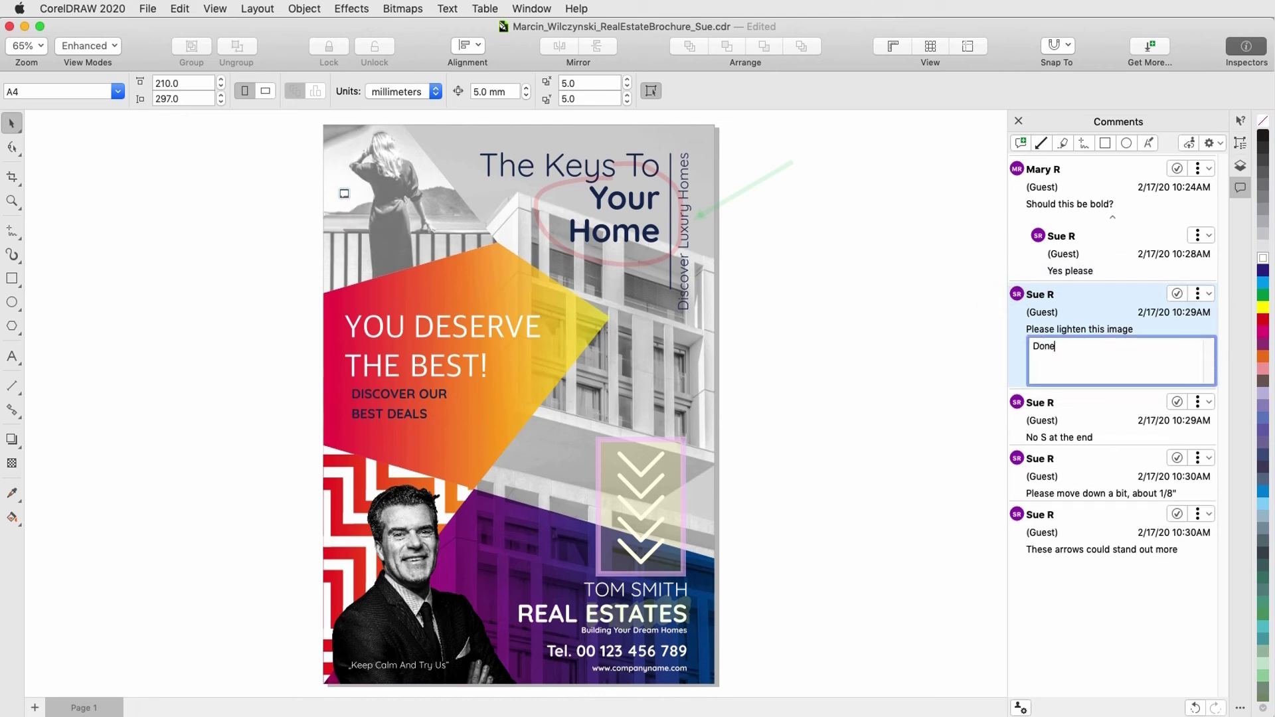
{"action": "key", "text": "Return"}
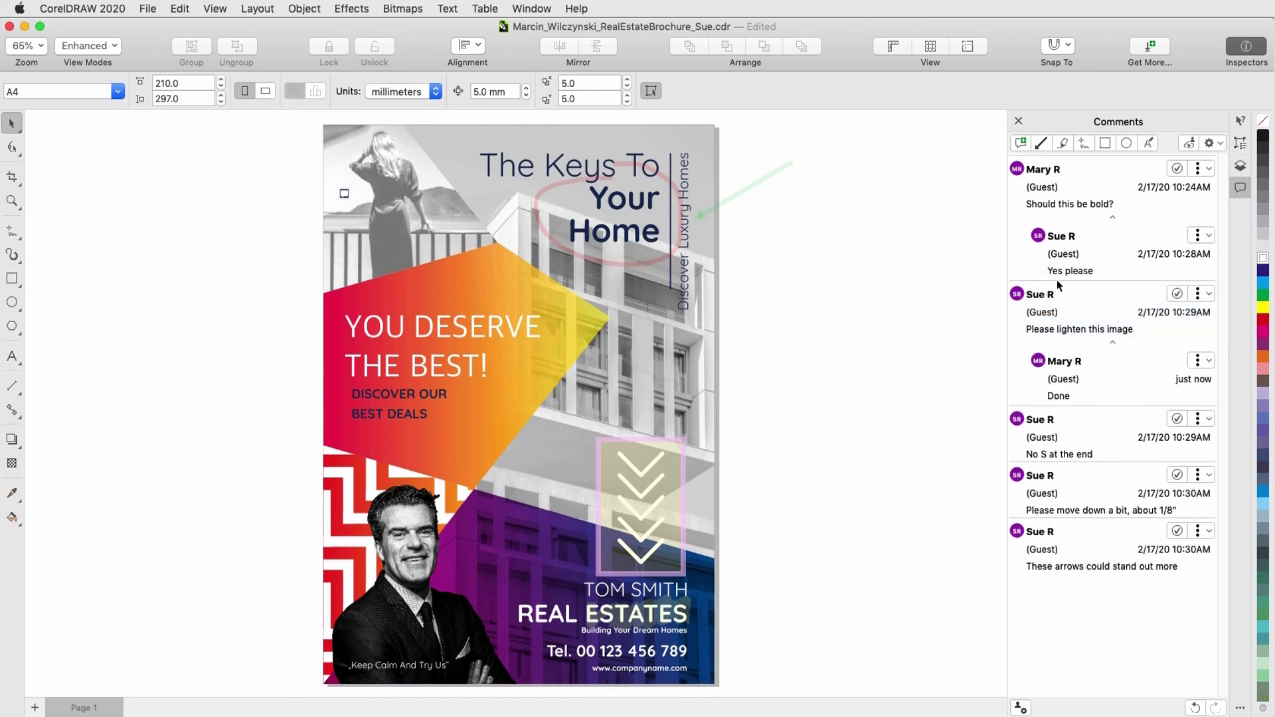
{"action": "left_click", "coordinate": [1209, 294]}
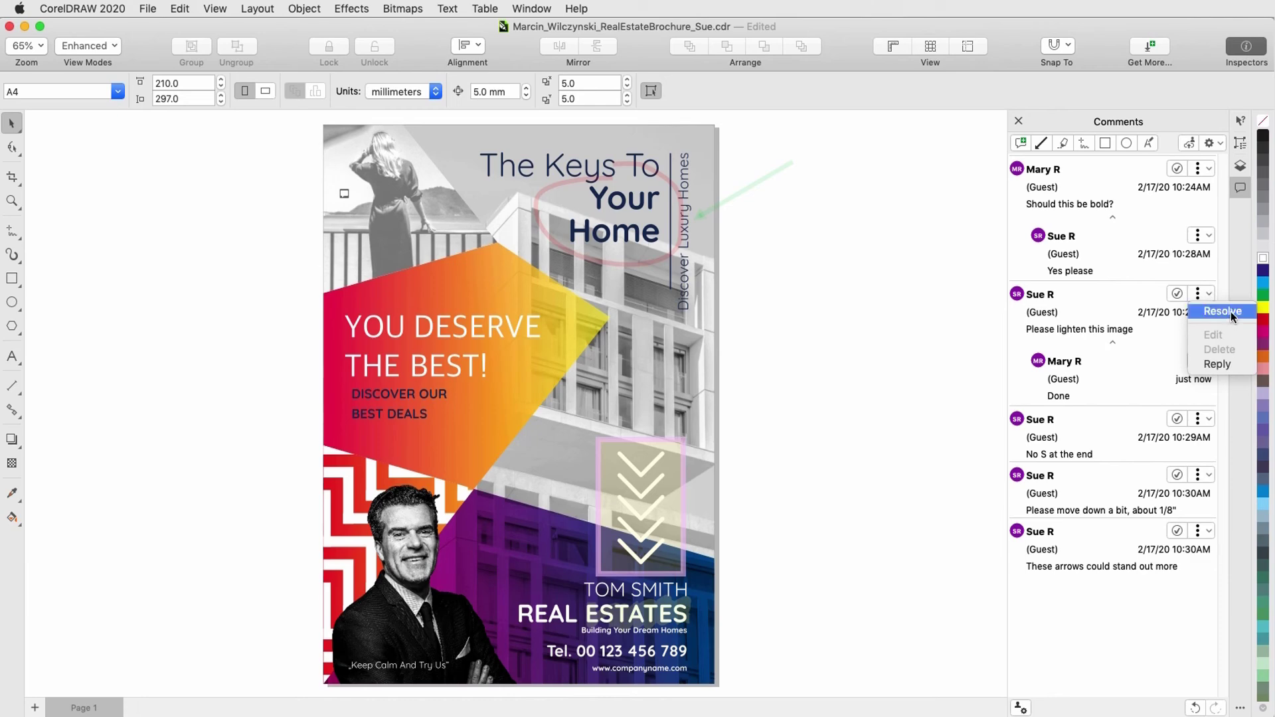
{"action": "left_click", "coordinate": [1230, 312]}
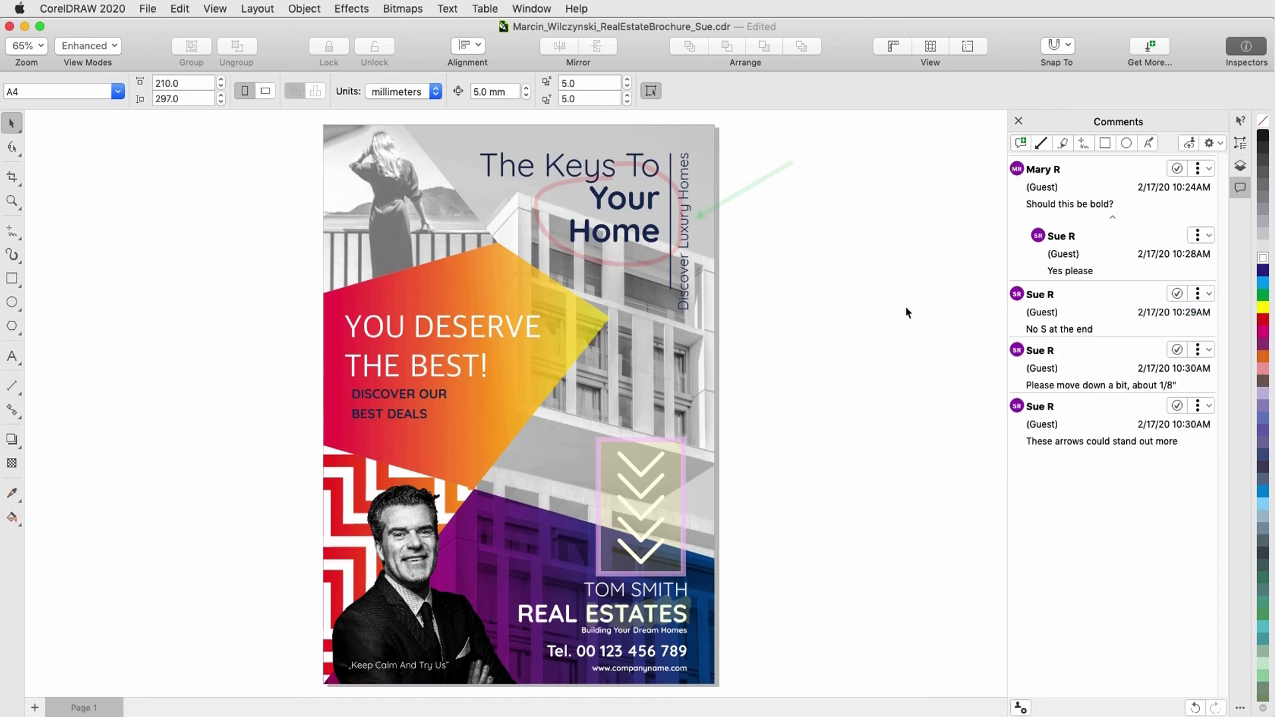
Step: Show resolved comments in the list and select the markup around the chevron arrows
{"action": "left_click", "coordinate": [1220, 144]}
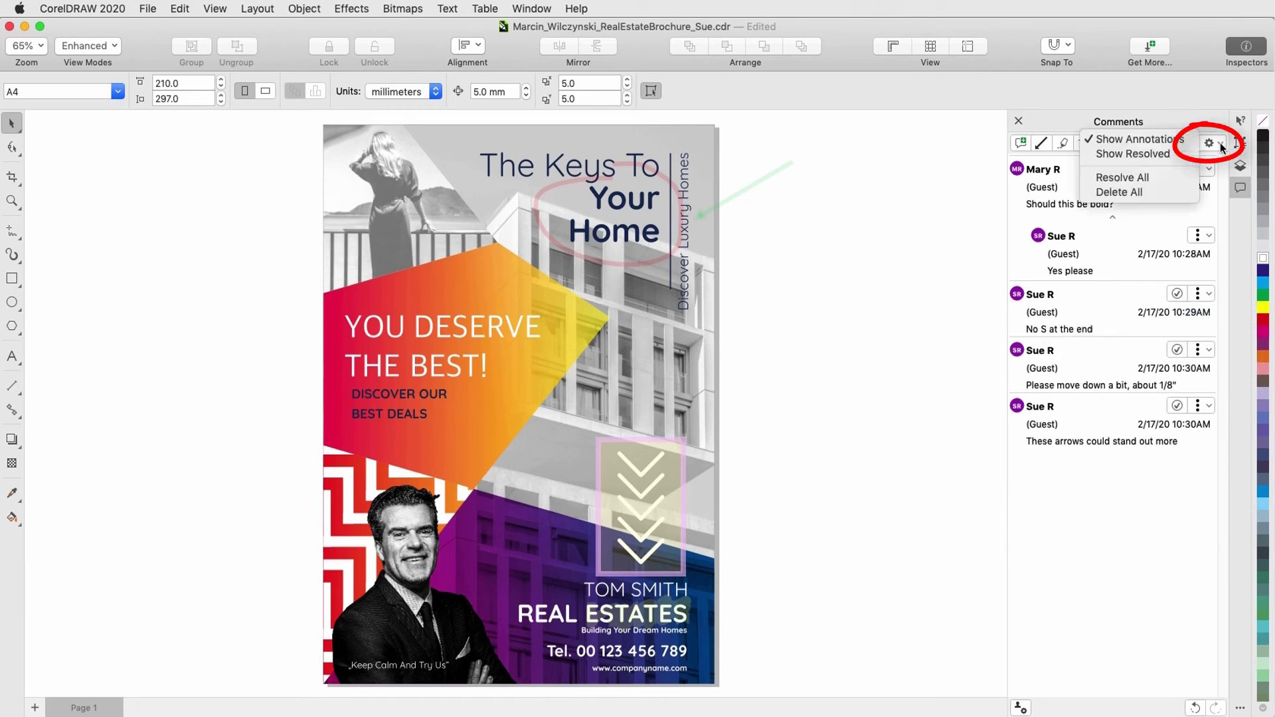
{"action": "left_click", "coordinate": [1190, 154]}
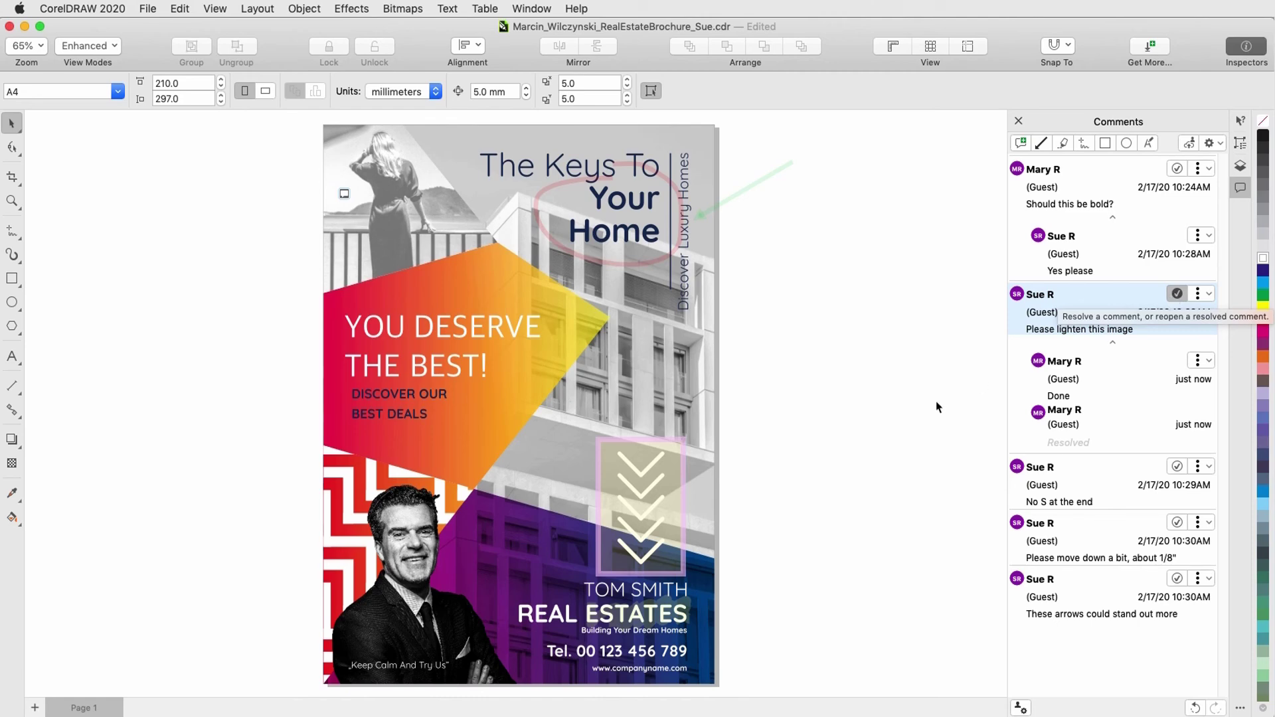
{"action": "left_click", "coordinate": [680, 488]}
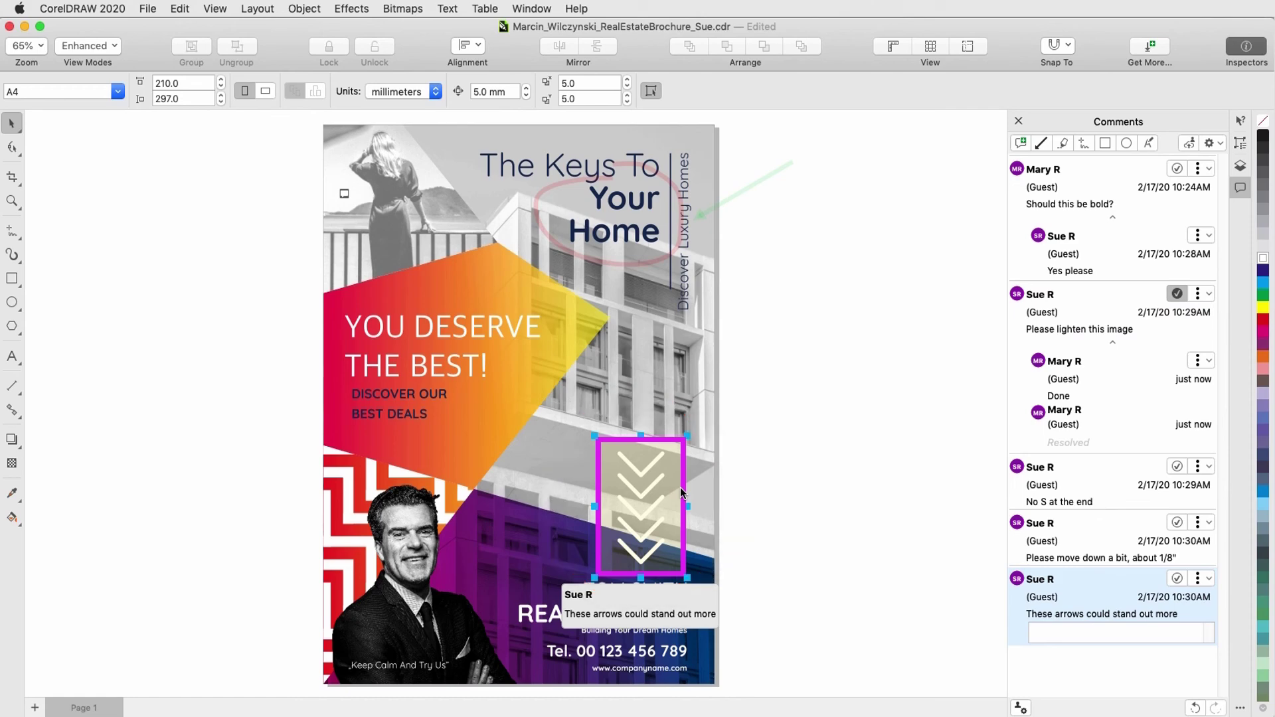
{"action": "left_click", "coordinate": [1220, 144]}
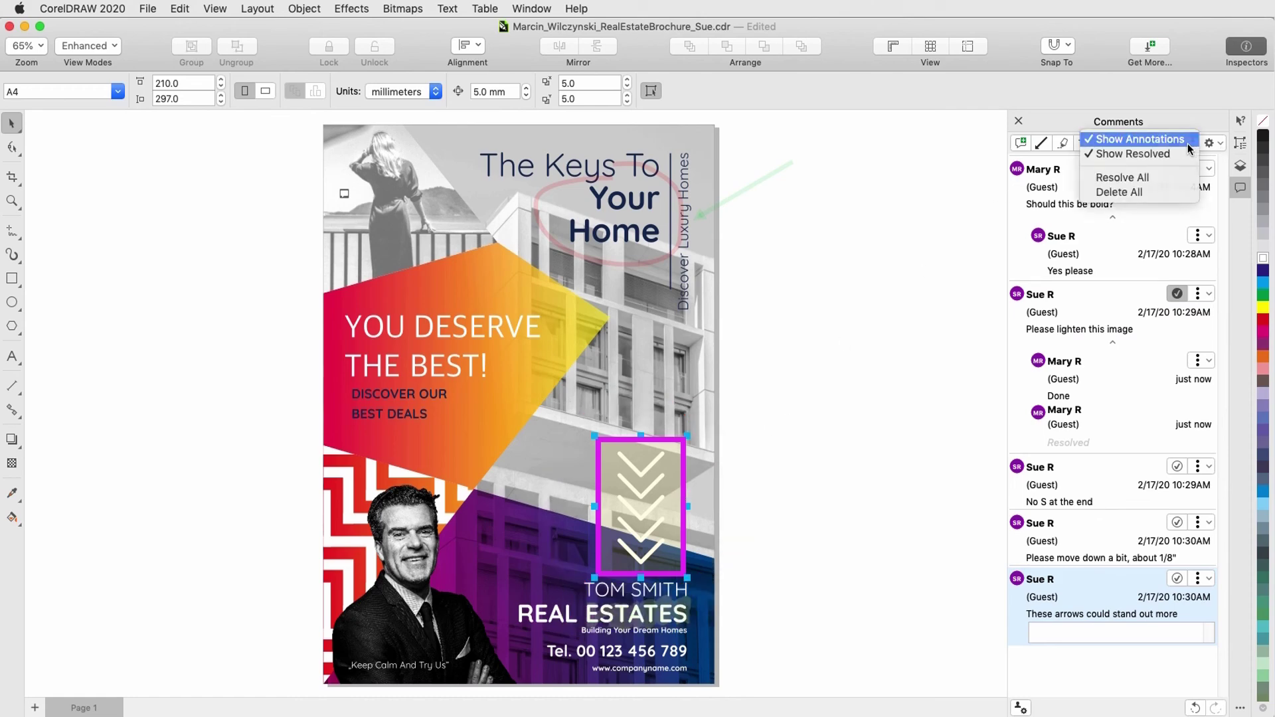
Step: Hide the page markups, give the chevron arrows an orange outline, and resolve the arrows comment
{"action": "left_click", "coordinate": [1187, 143]}
{"action": "left_click", "coordinate": [659, 459]}
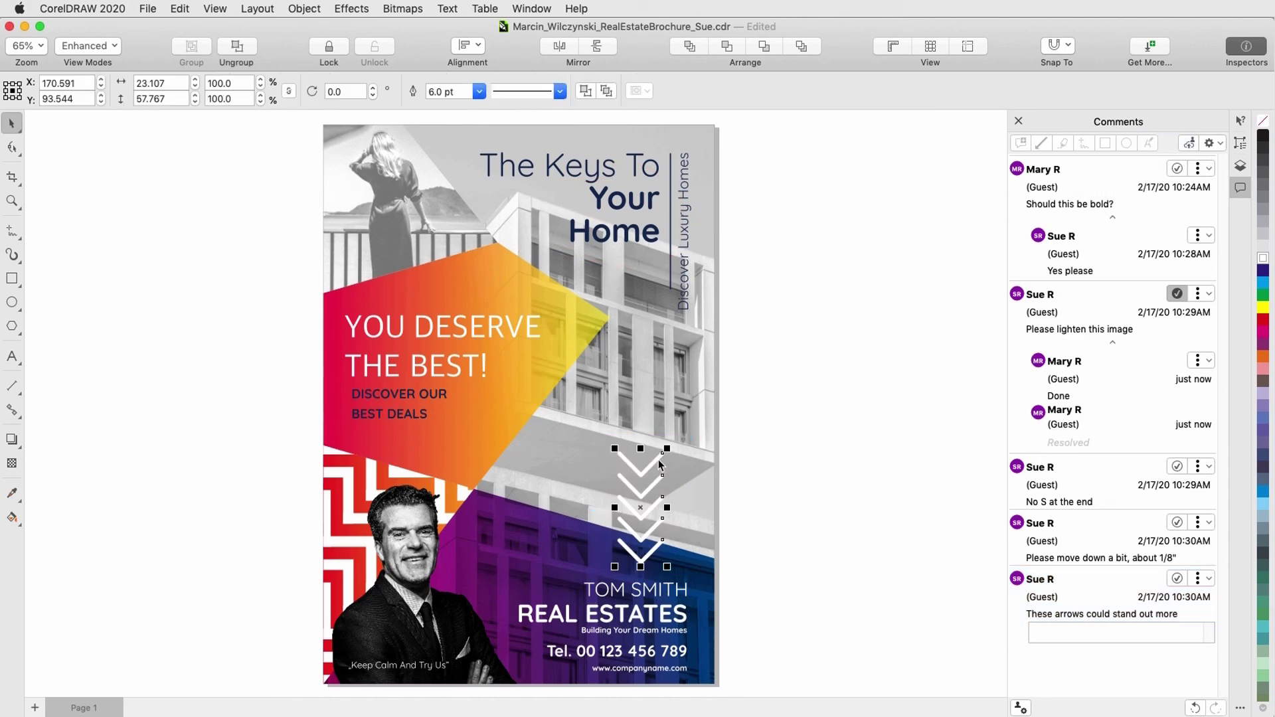
{"action": "right_click", "coordinate": [1262, 356]}
{"action": "left_click", "coordinate": [1232, 407]}
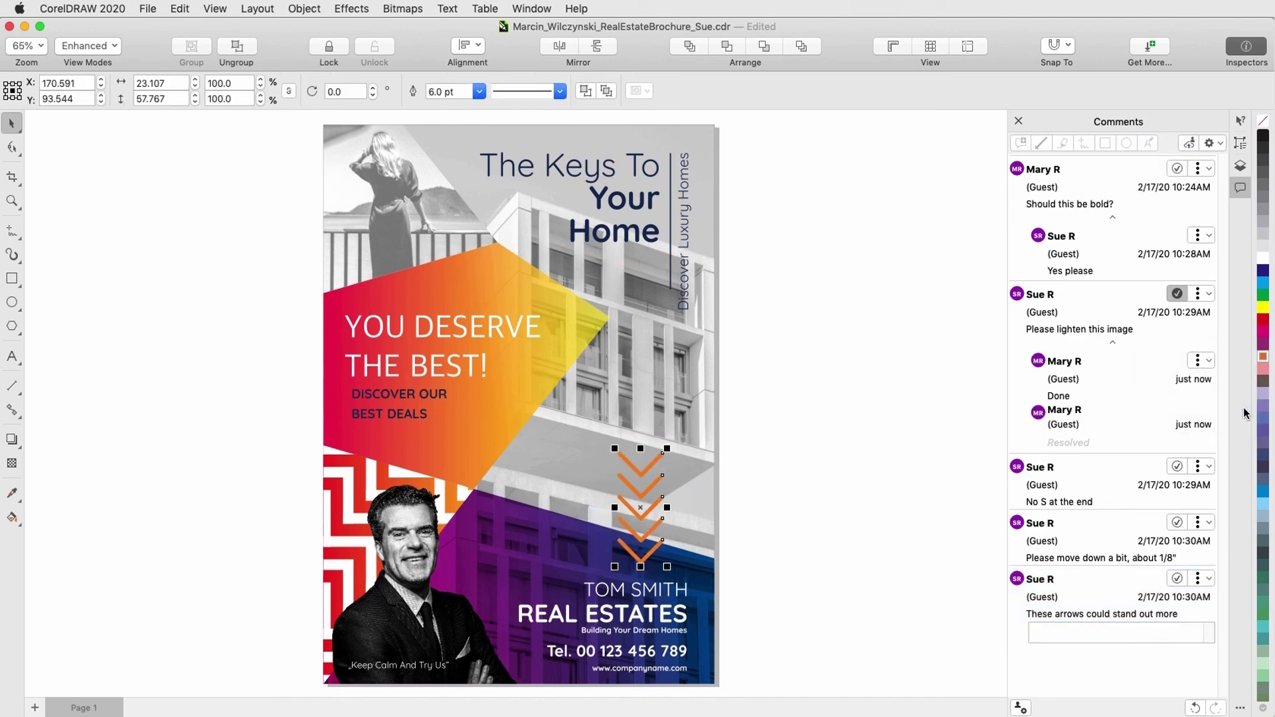
{"action": "left_click", "coordinate": [725, 489]}
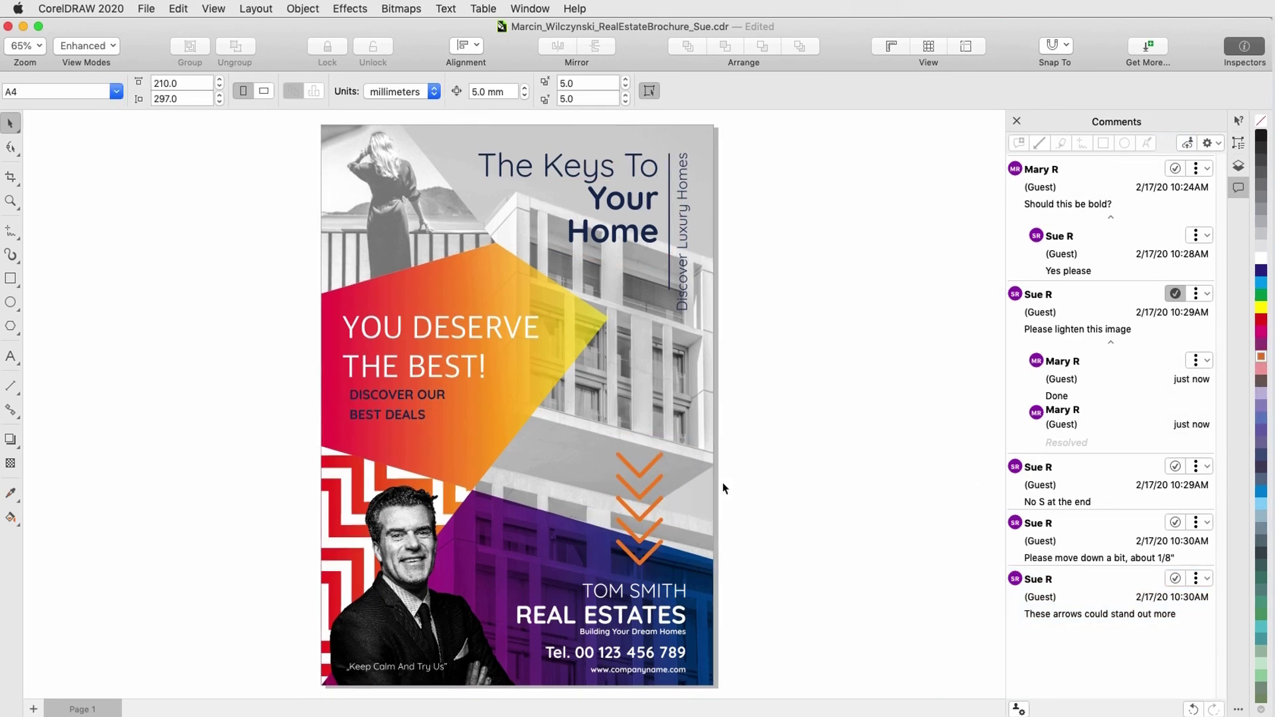
{"action": "left_click", "coordinate": [1175, 579]}
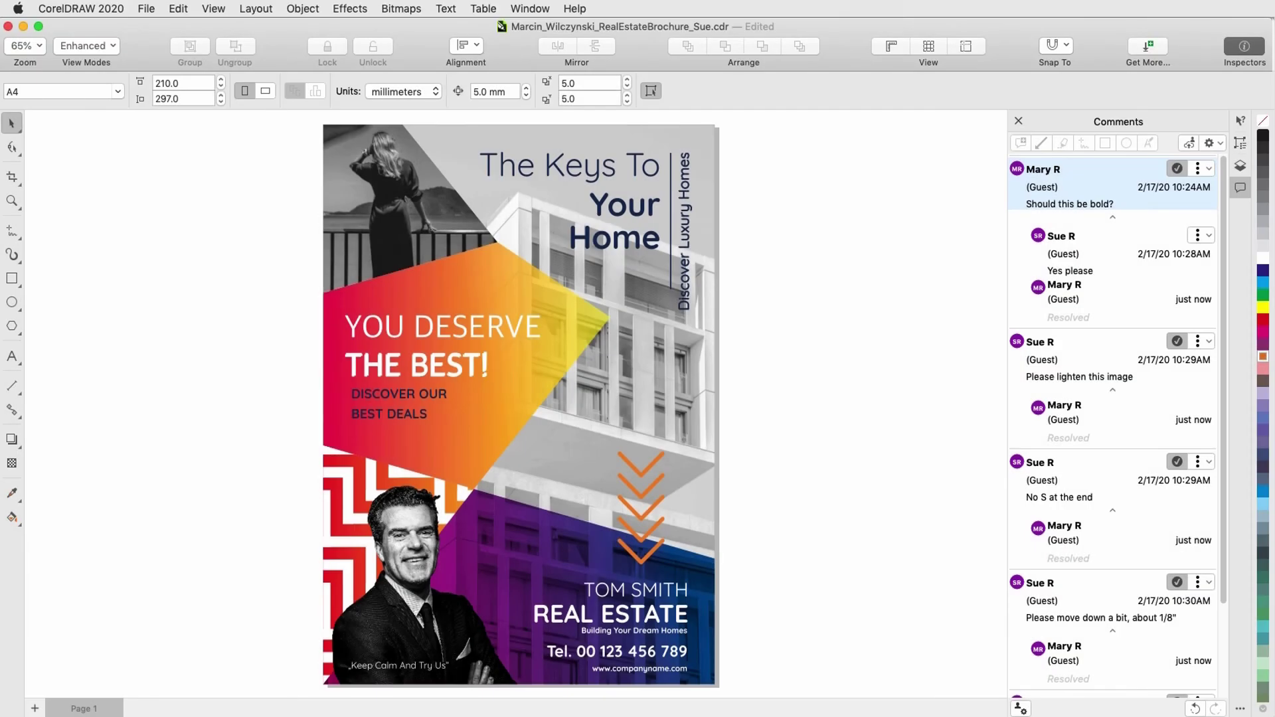